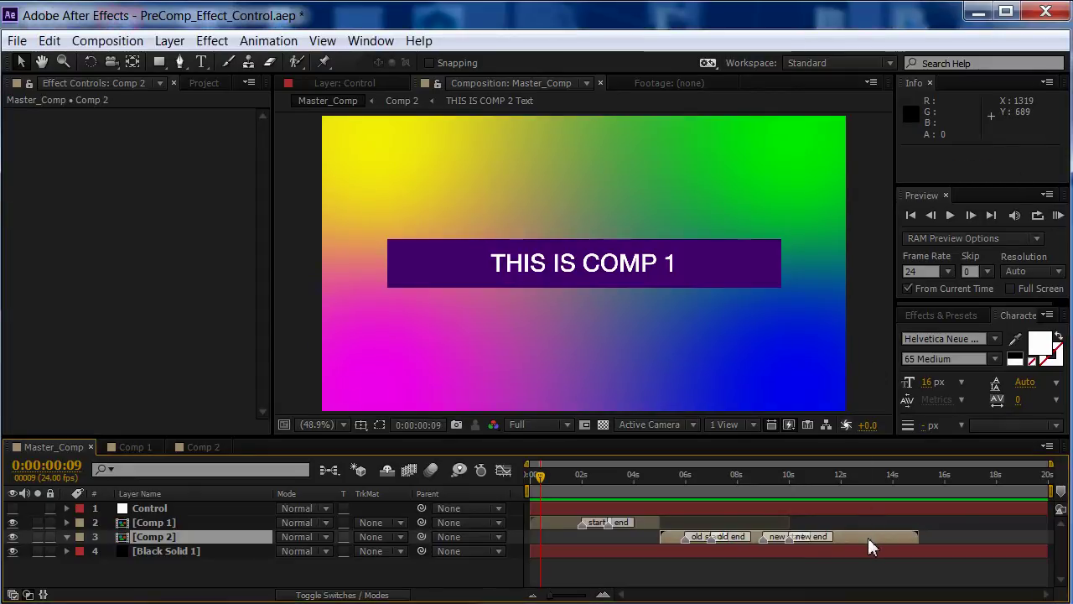
Step: Preview Master_Comp and stop near 0:00:09:16, where the Slider reads 100 and CHANGE ME shows
click(749, 507)
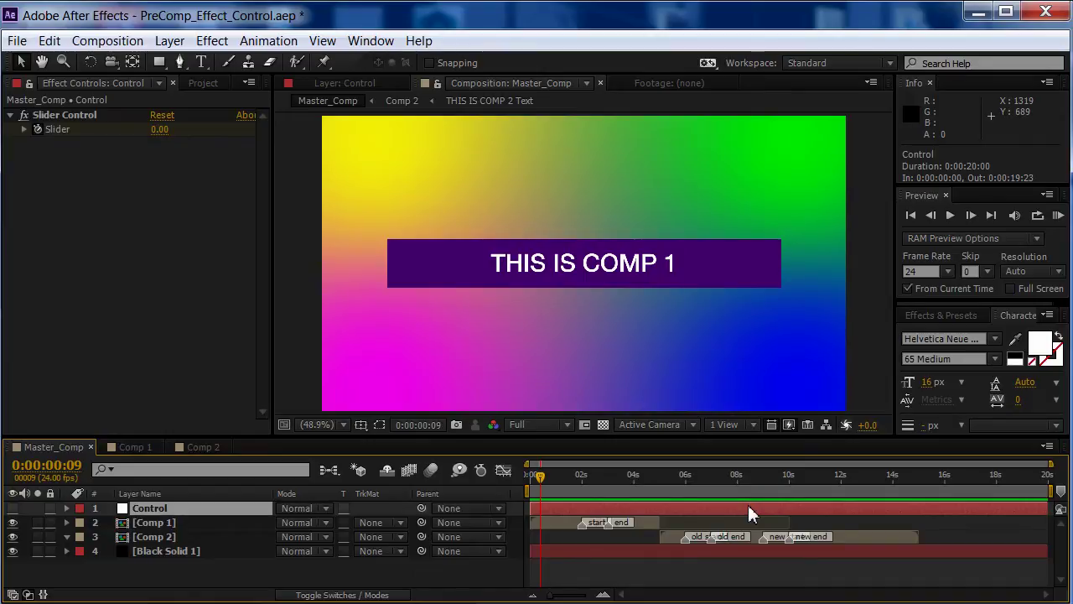
click(496, 575)
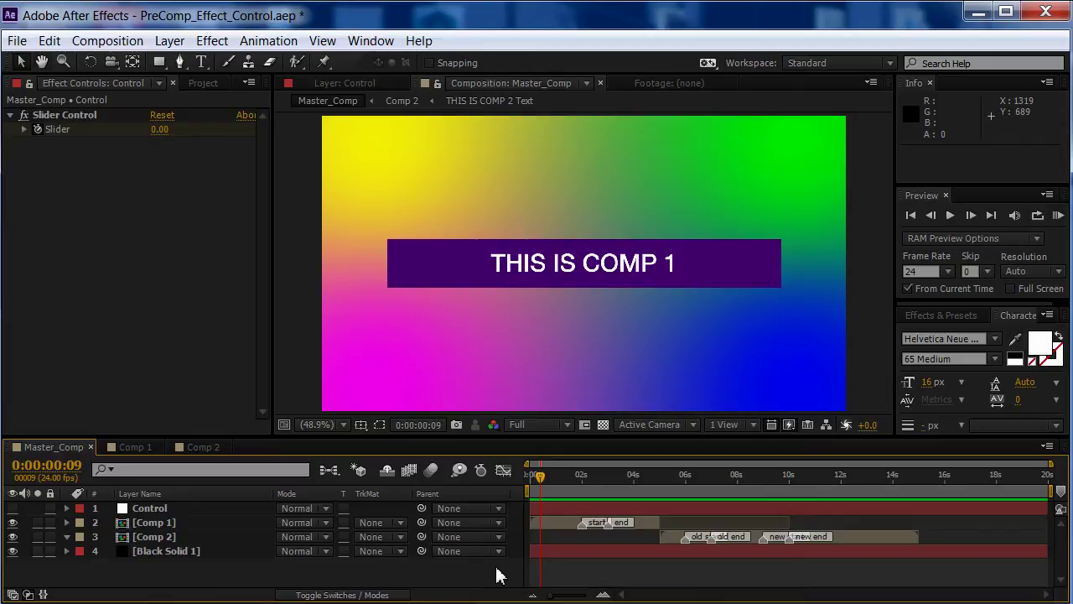
key(space)
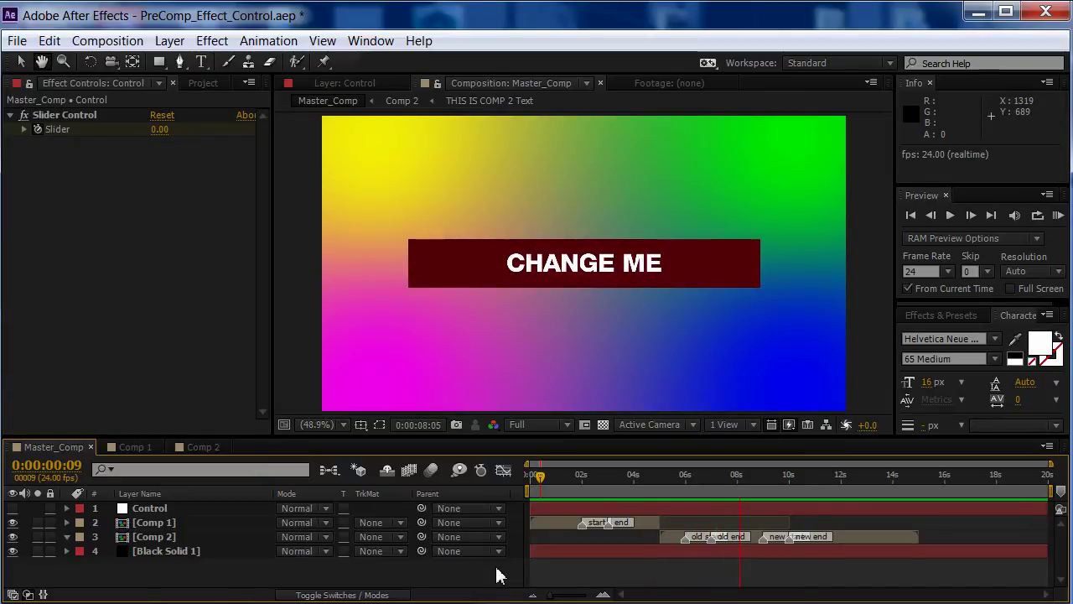
key(space)
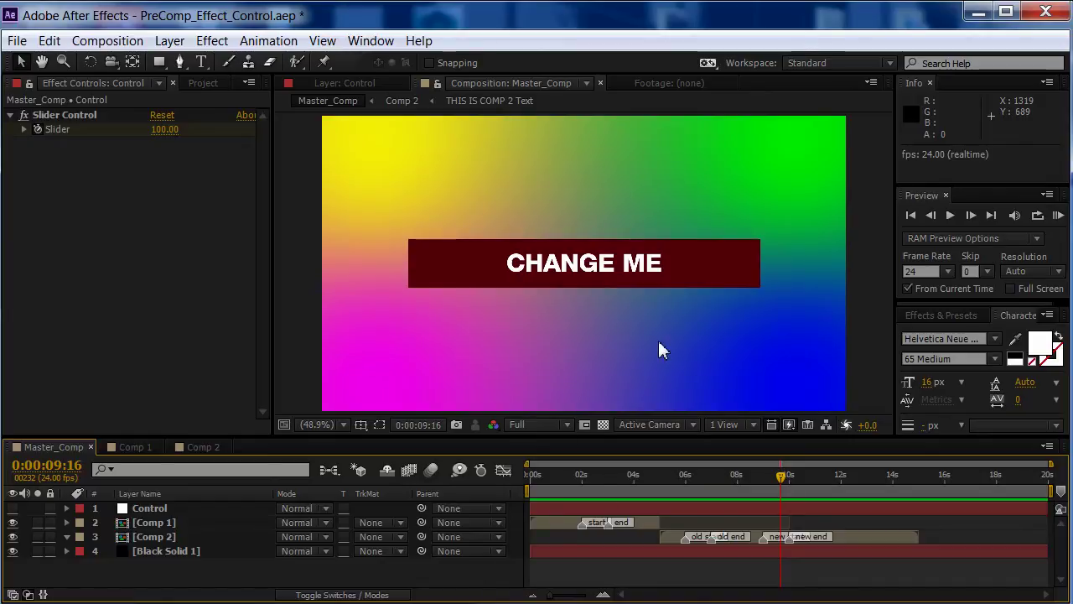
click(216, 447)
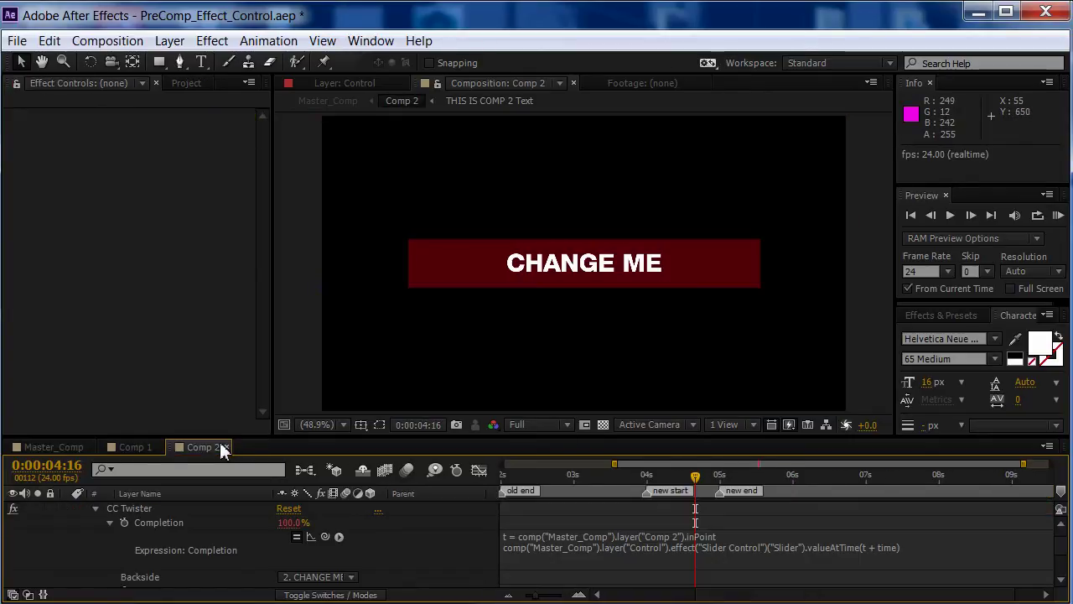
click(110, 522)
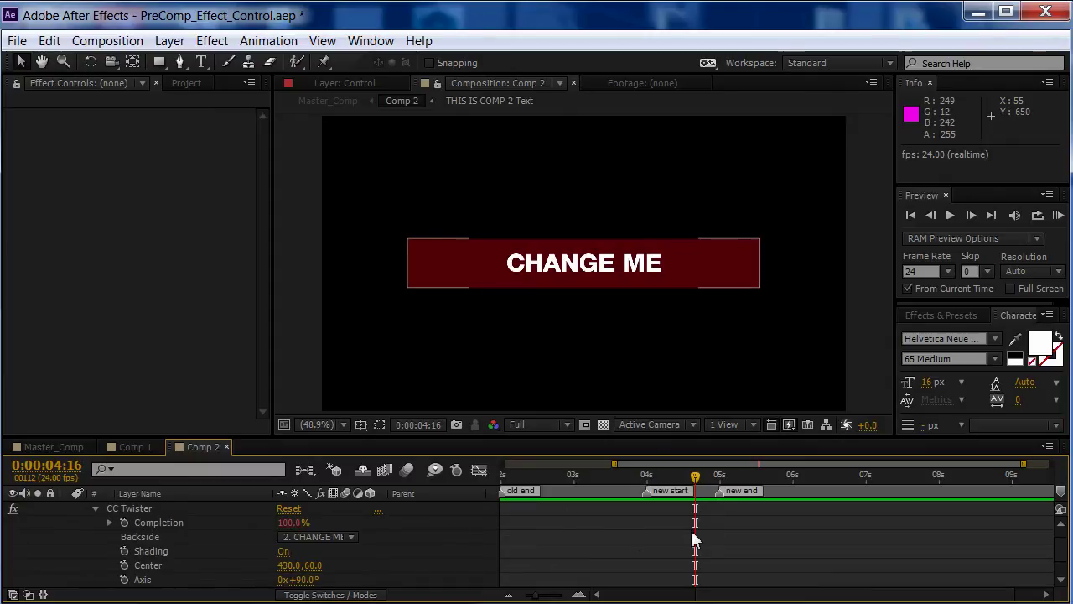
scroll(690, 529, up, 1)
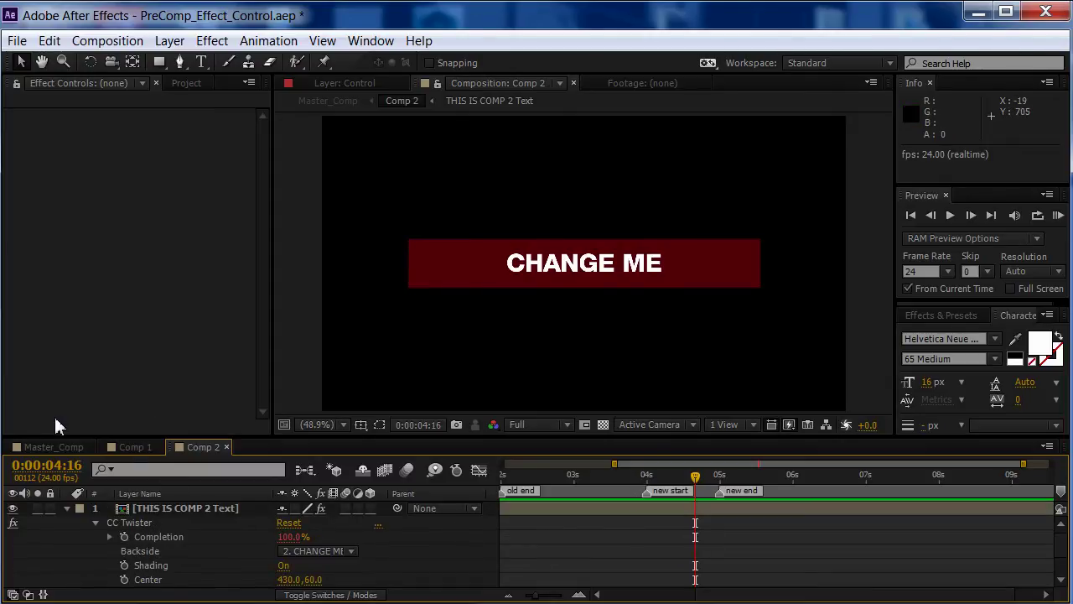
click(49, 447)
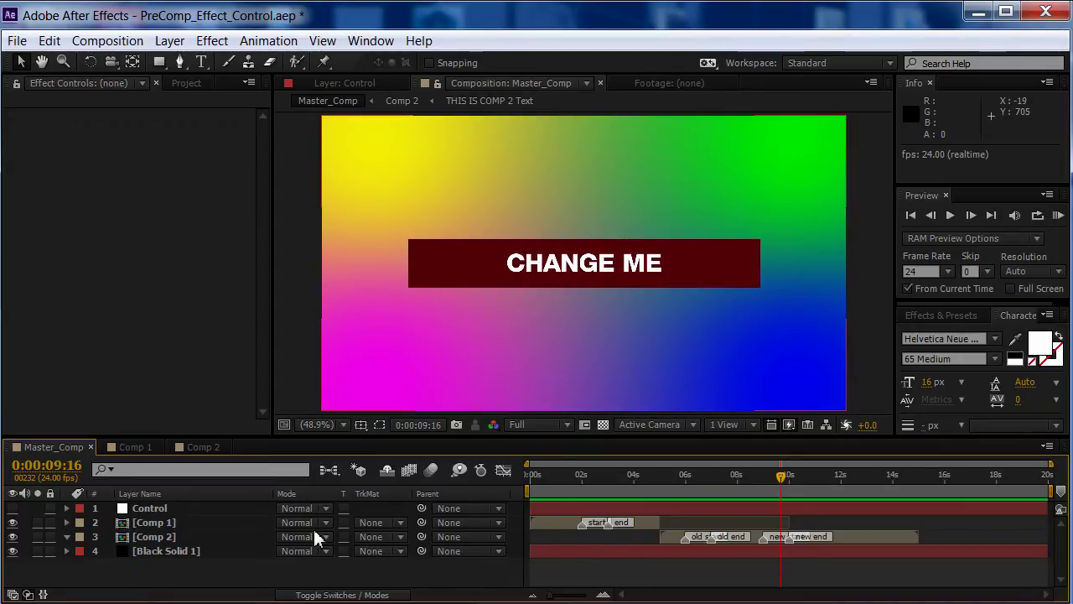
click(171, 509)
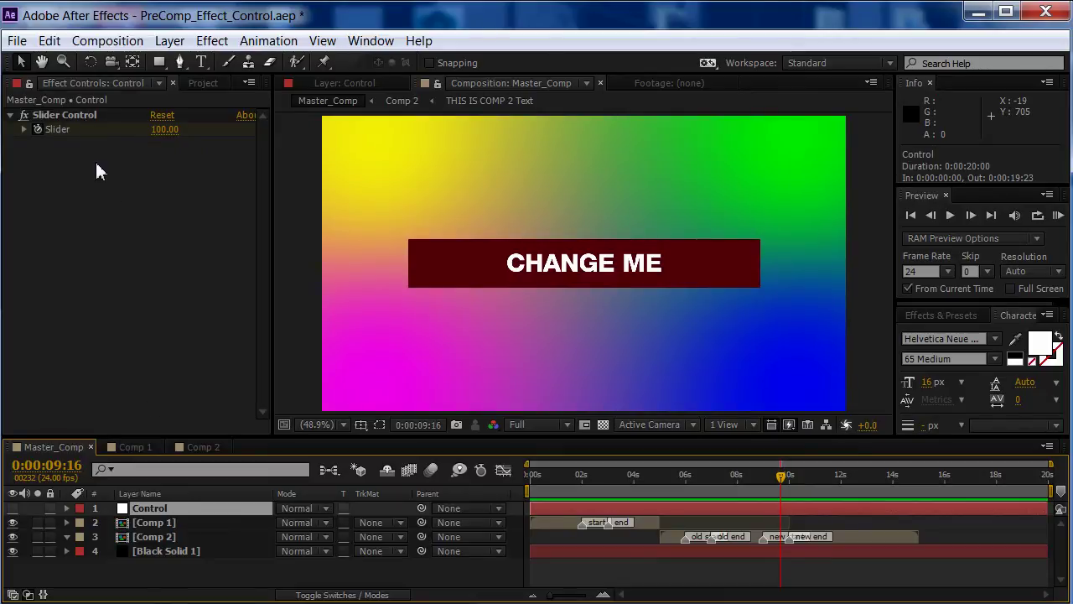
click(158, 568)
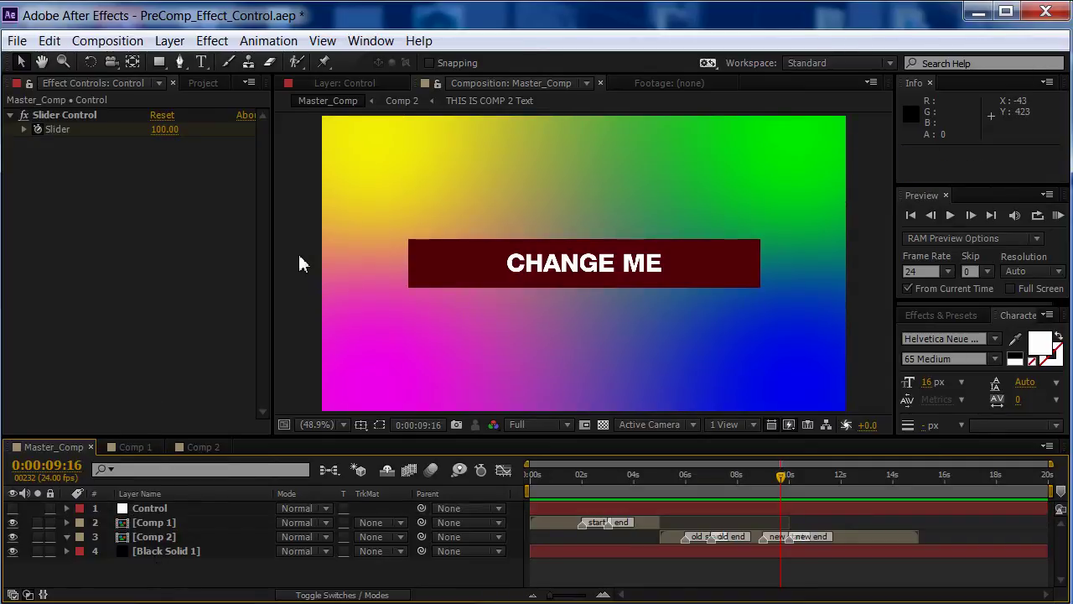
right_click(305, 178)
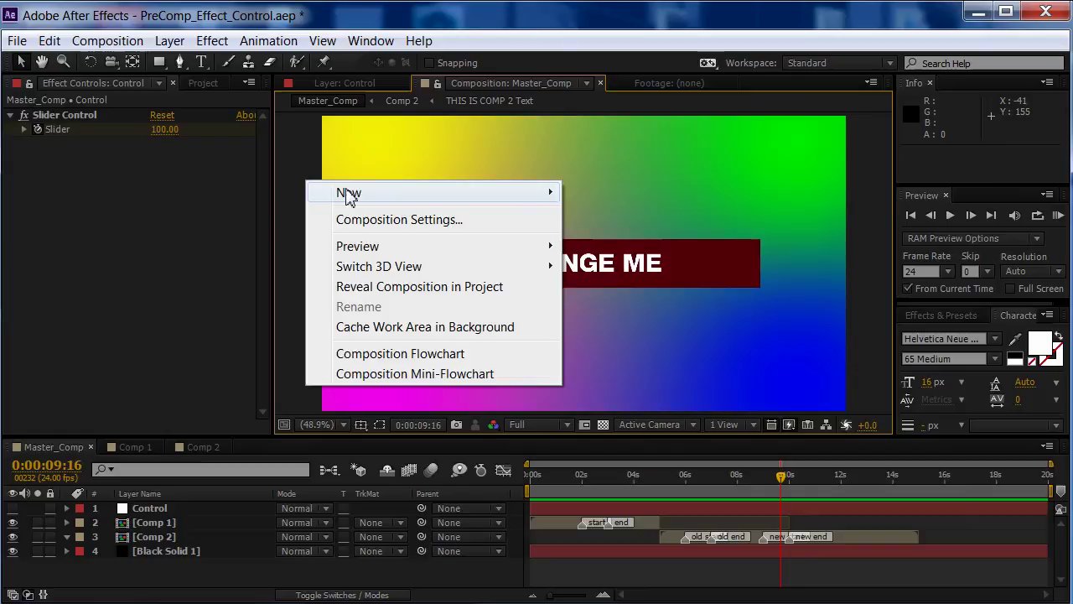
mouse_move(349, 193)
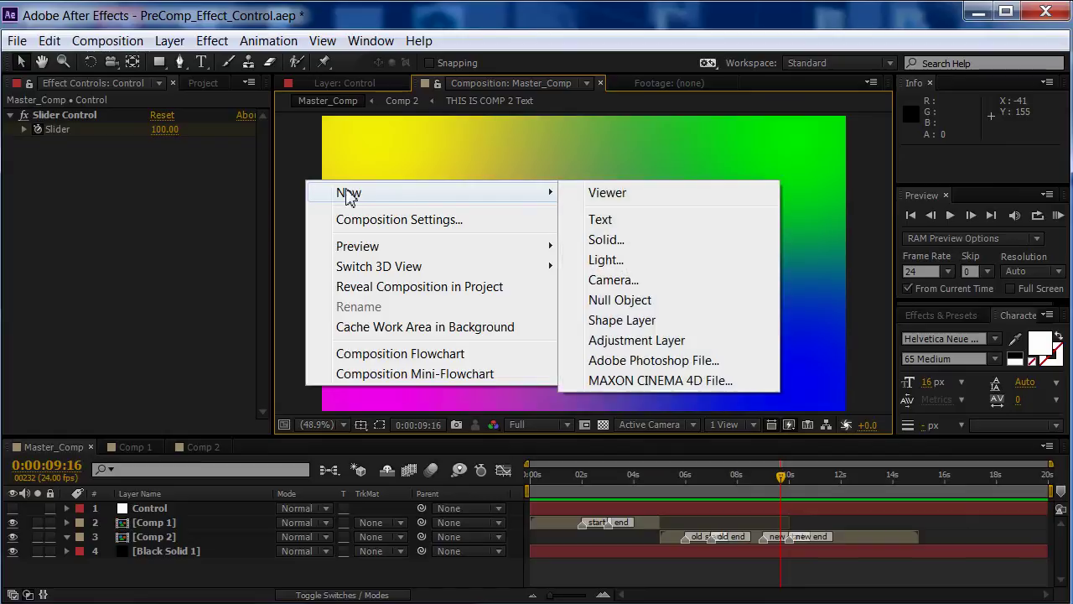
click(645, 302)
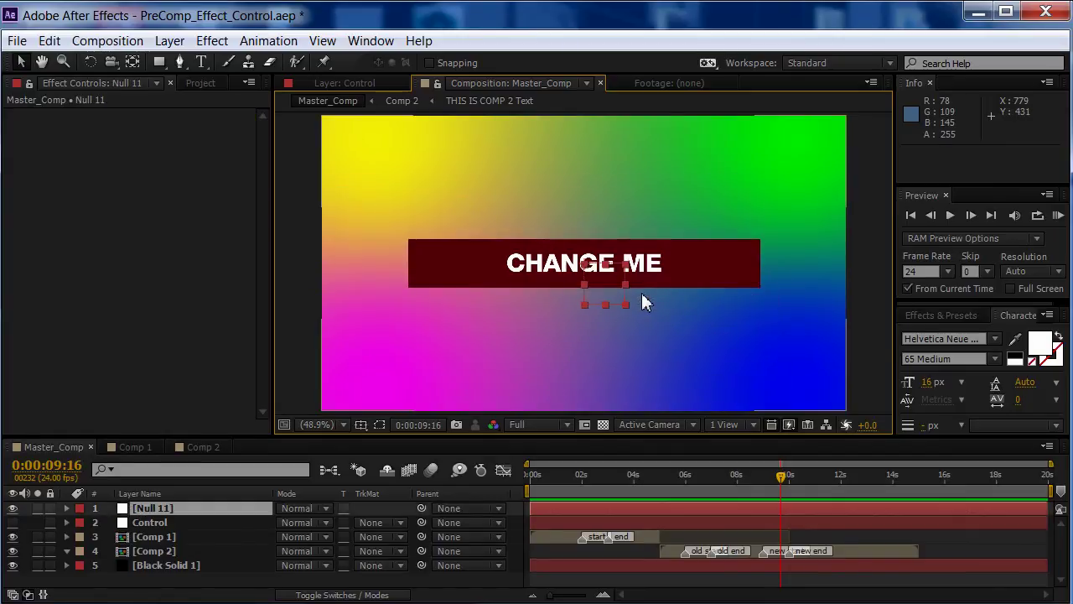
click(203, 508)
key(Return)
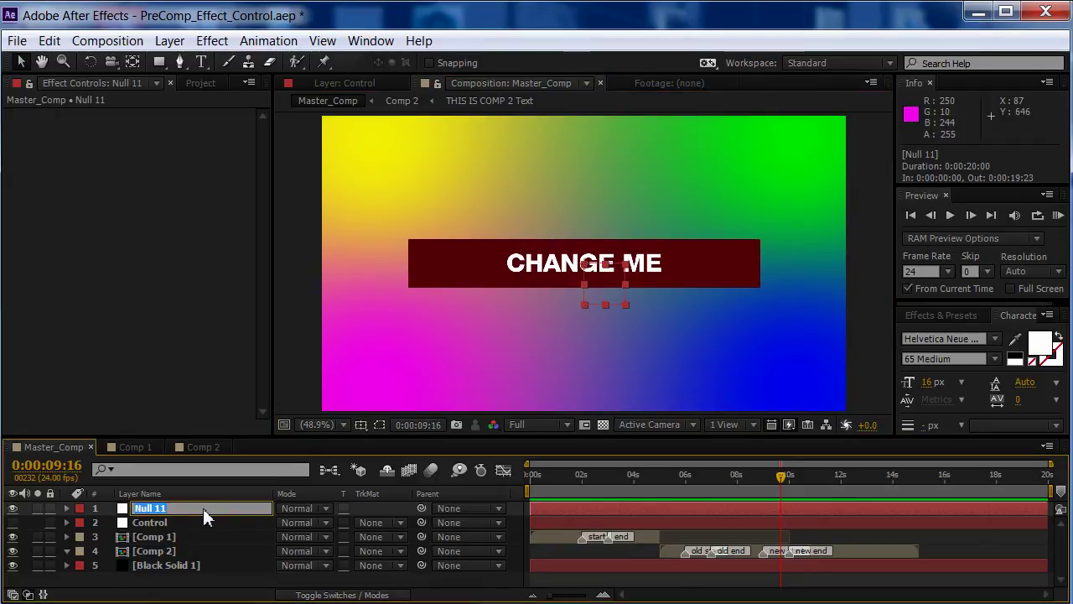
text(Control)
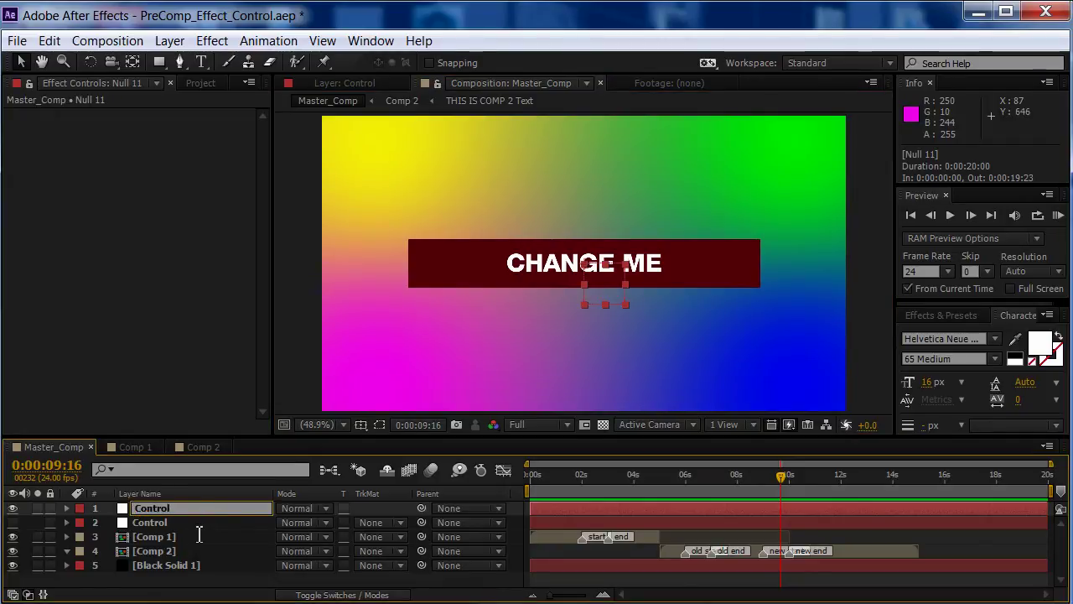
text(1)
key(Return)
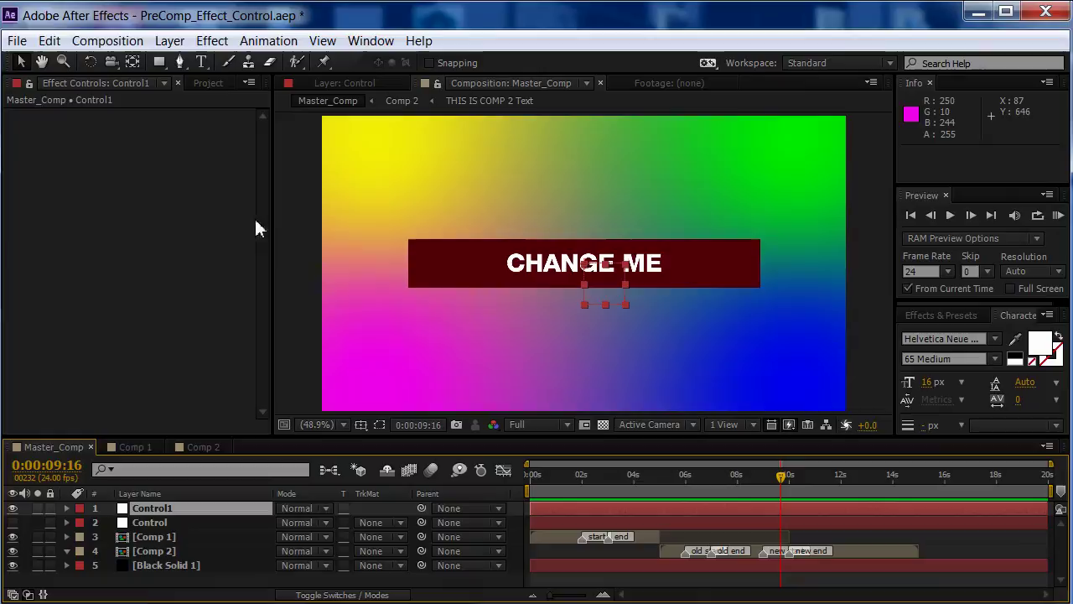
click(211, 41)
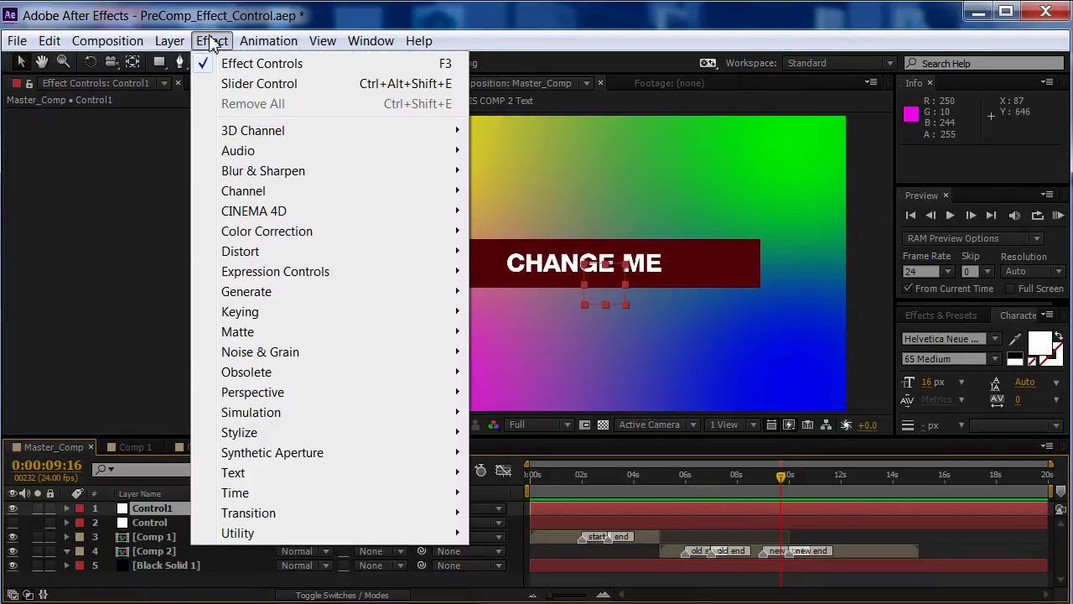
mouse_move(348, 271)
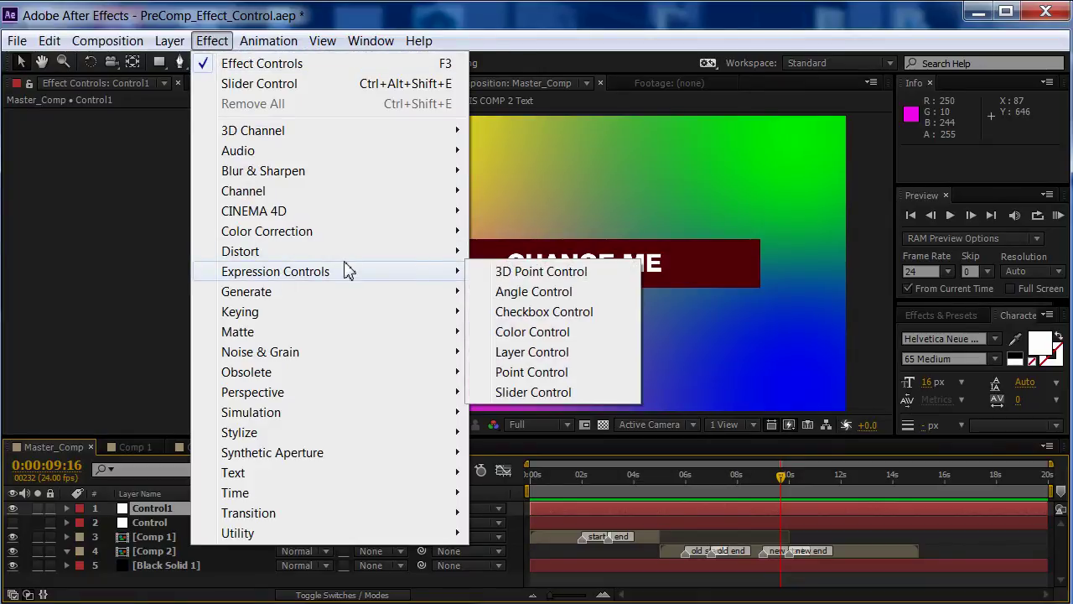
click(556, 394)
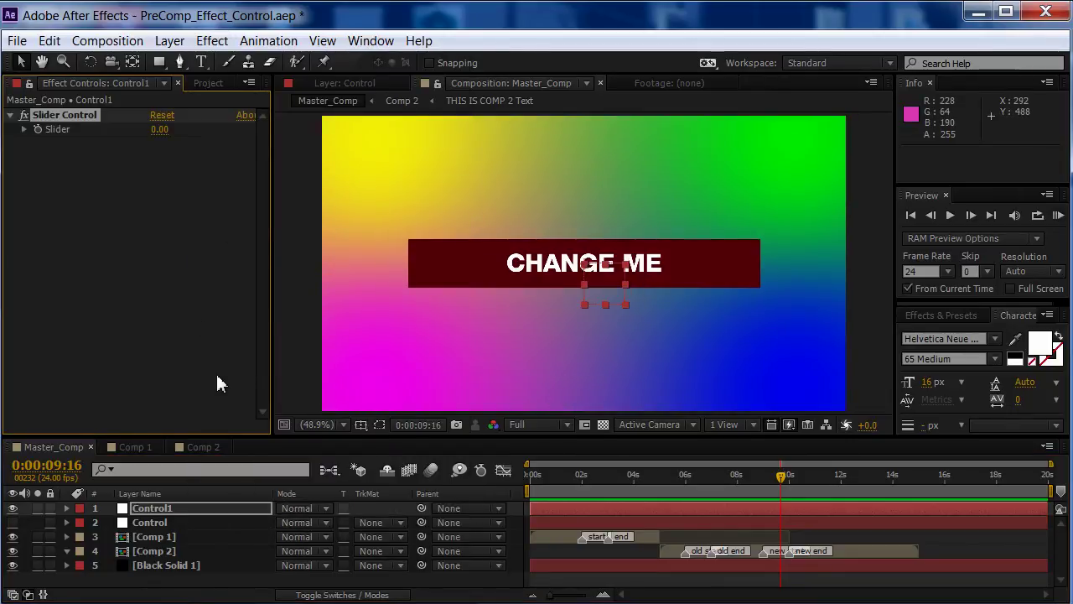
click(168, 508)
key(Delete)
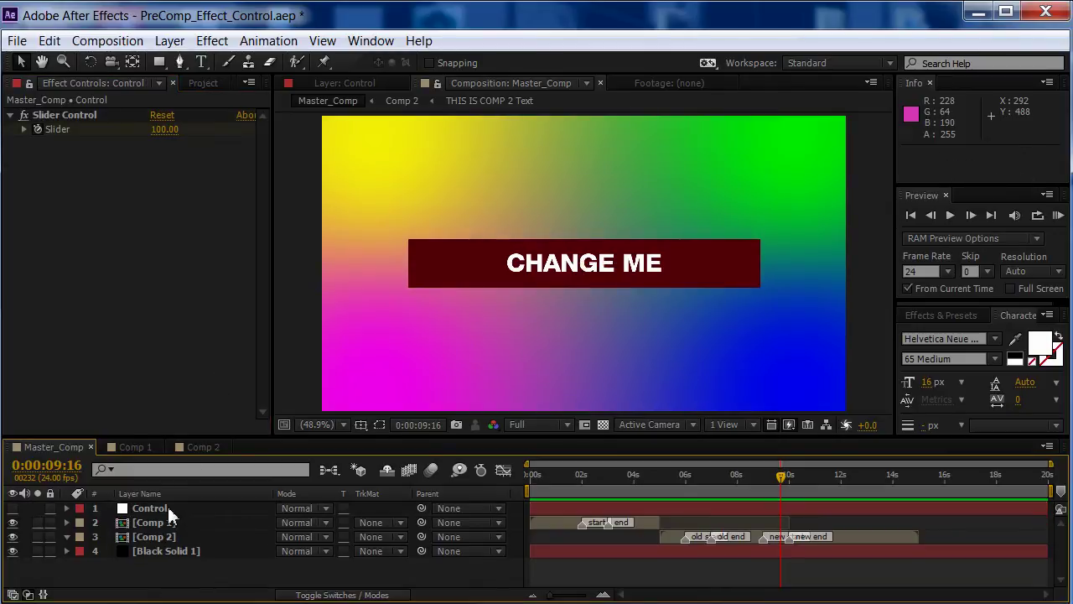
click(168, 507)
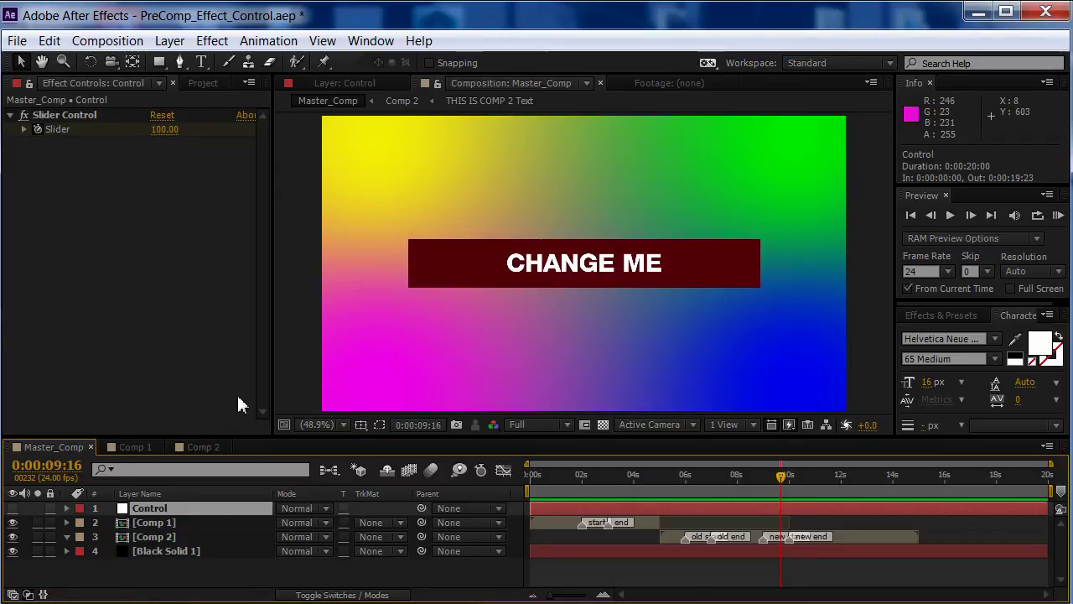
Step: In Comp 2, reveal the CC Twister Completion expression
click(210, 449)
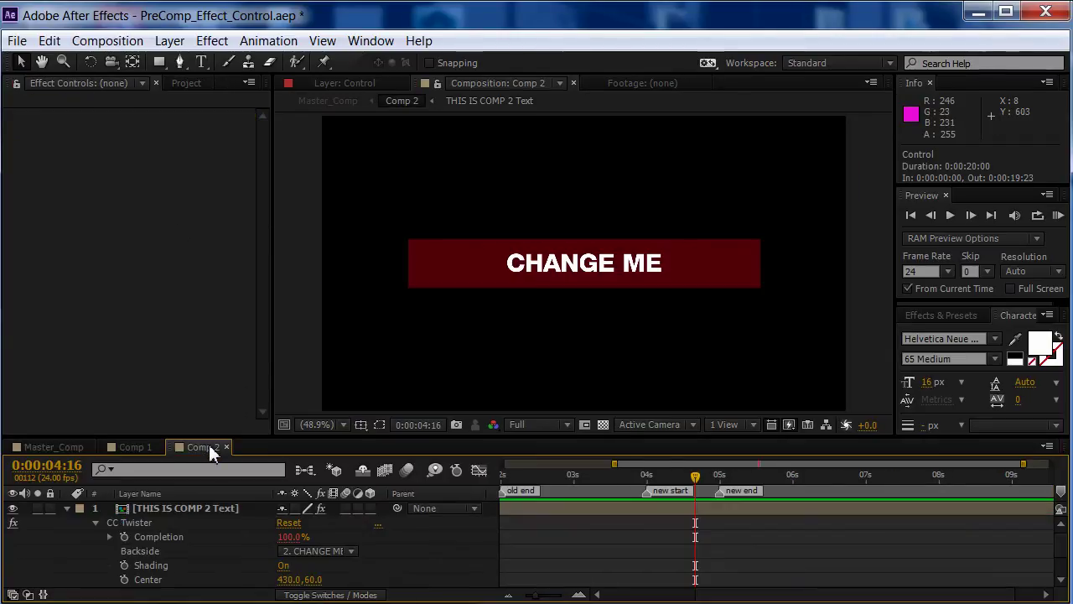
click(167, 536)
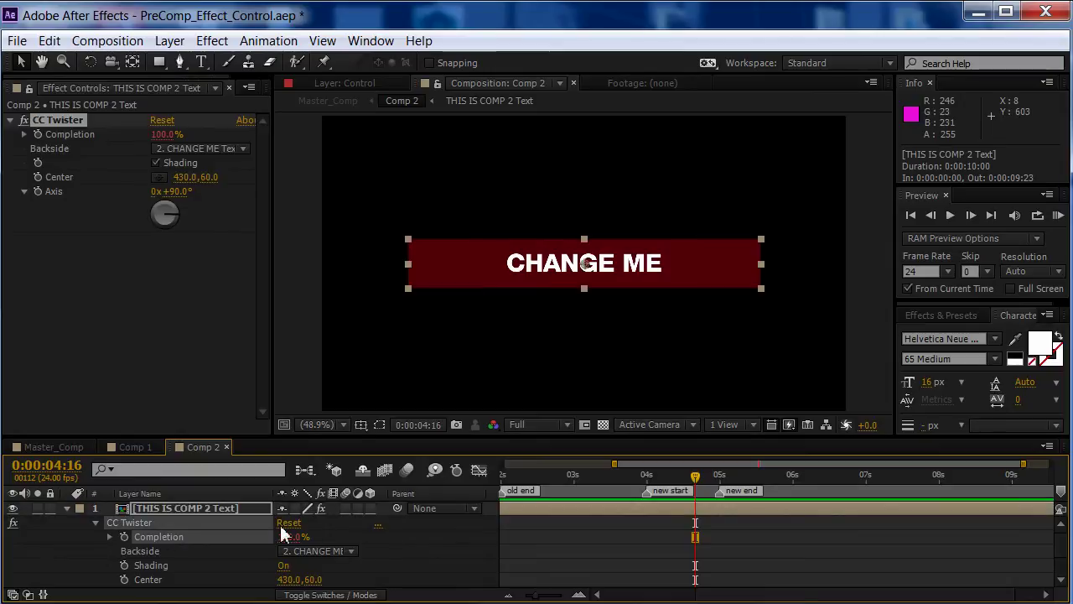
click(106, 537)
click(110, 537)
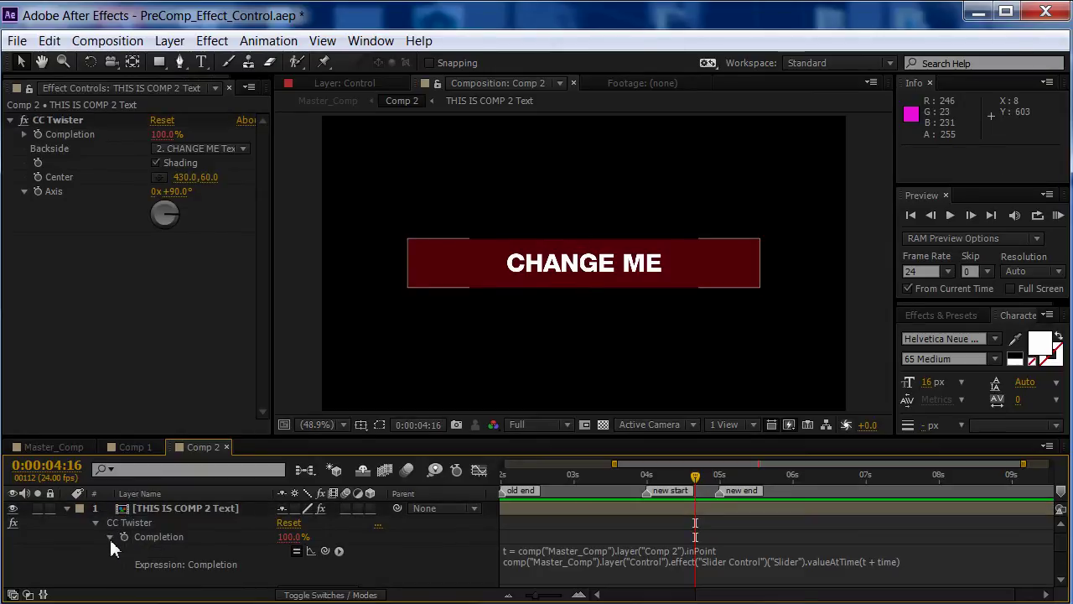
Step: Inspect the expression's Master_Comp reference on line one, then return to Master_Comp
click(609, 550)
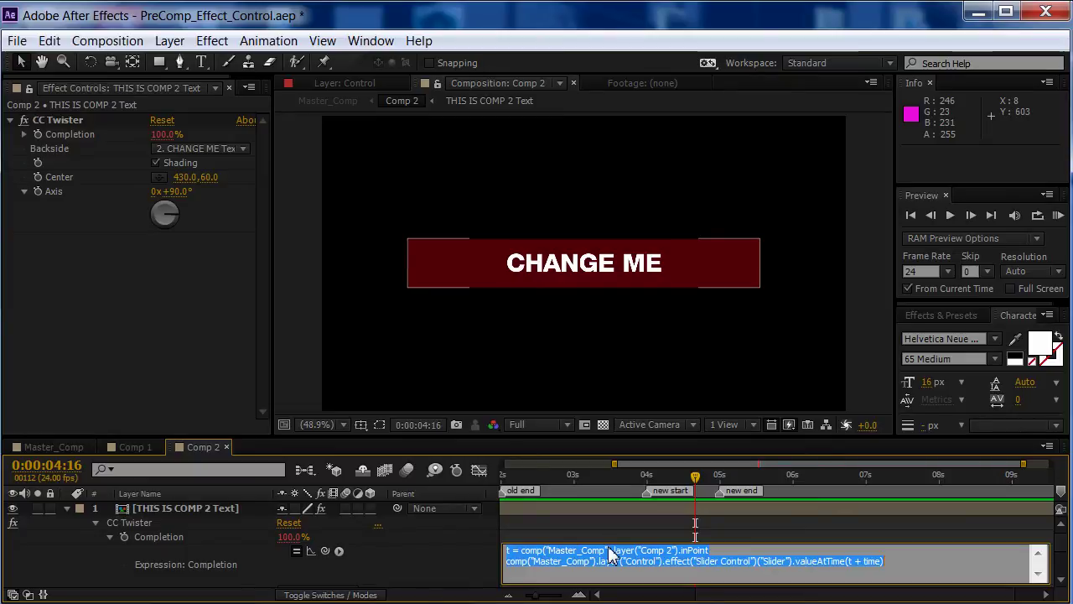
triple_click(608, 550)
click(506, 554)
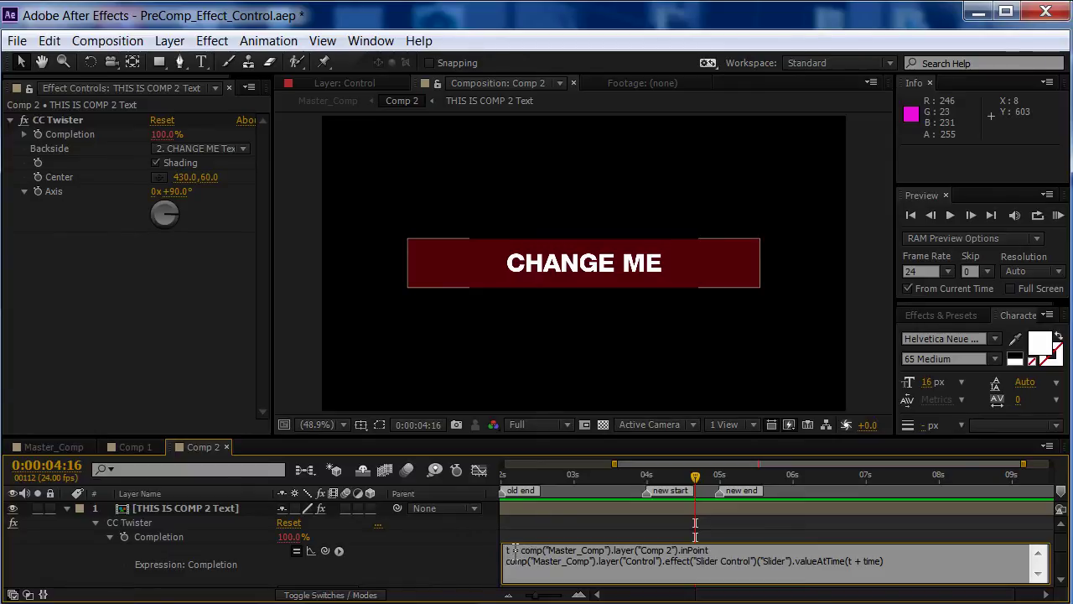
drag(506, 553, 718, 553)
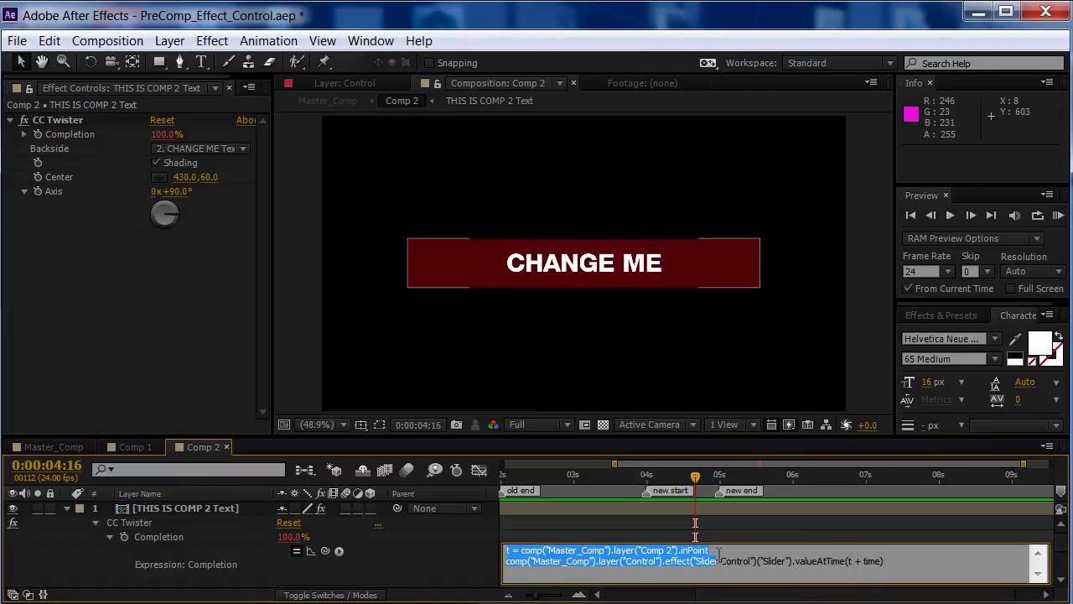
click(719, 553)
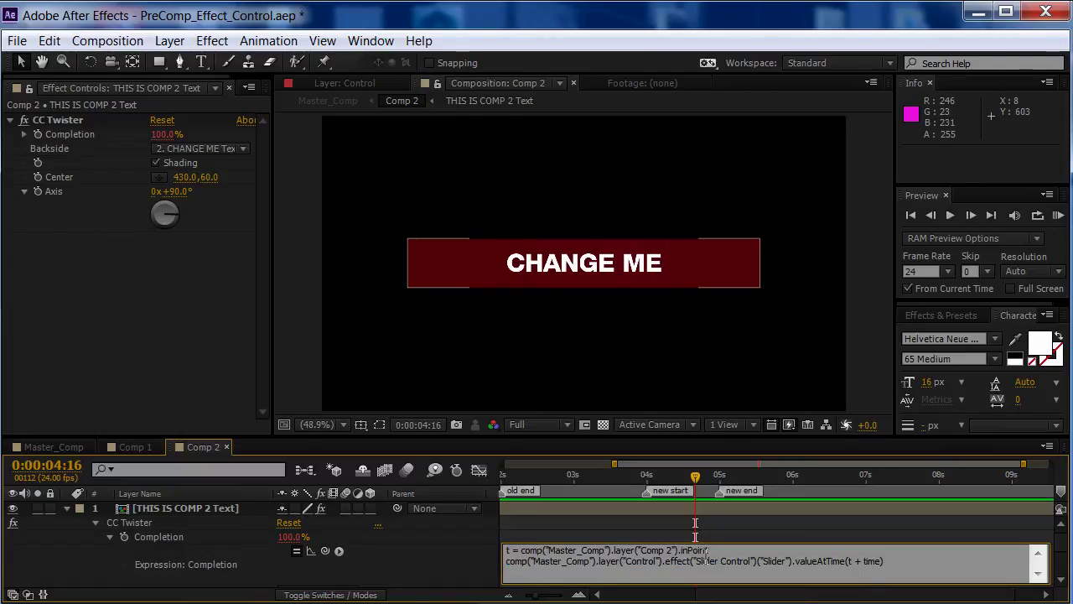
click(54, 446)
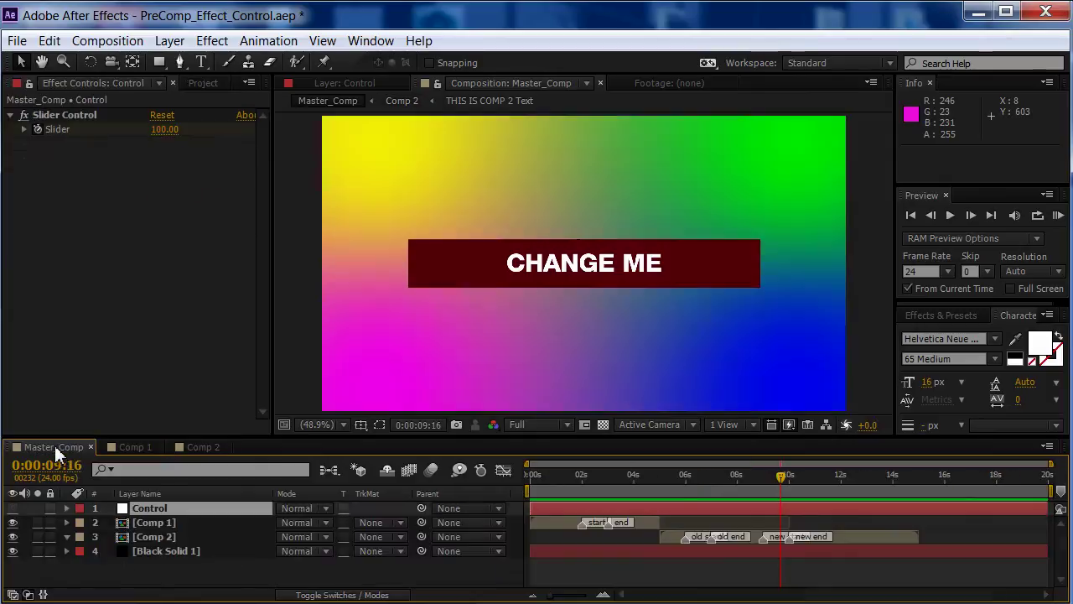
Step: Verify the Comp 2 layer begins at 0:00:05:00 by stepping frames around it, then open Comp 2
click(664, 536)
click(661, 476)
key(Page_Up)
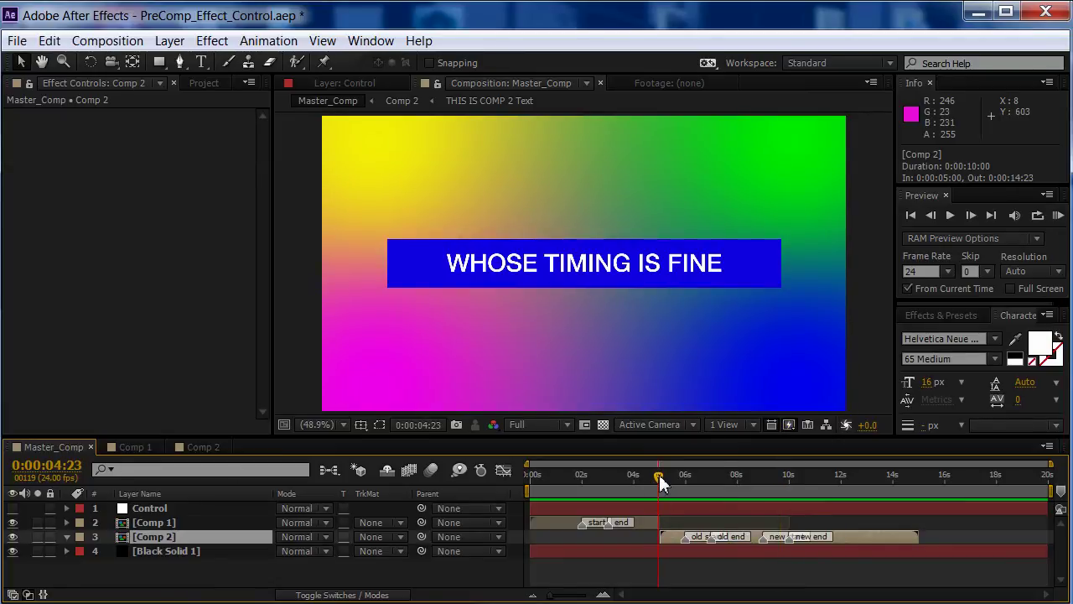
key(Page_Down)
key(Page_Up)
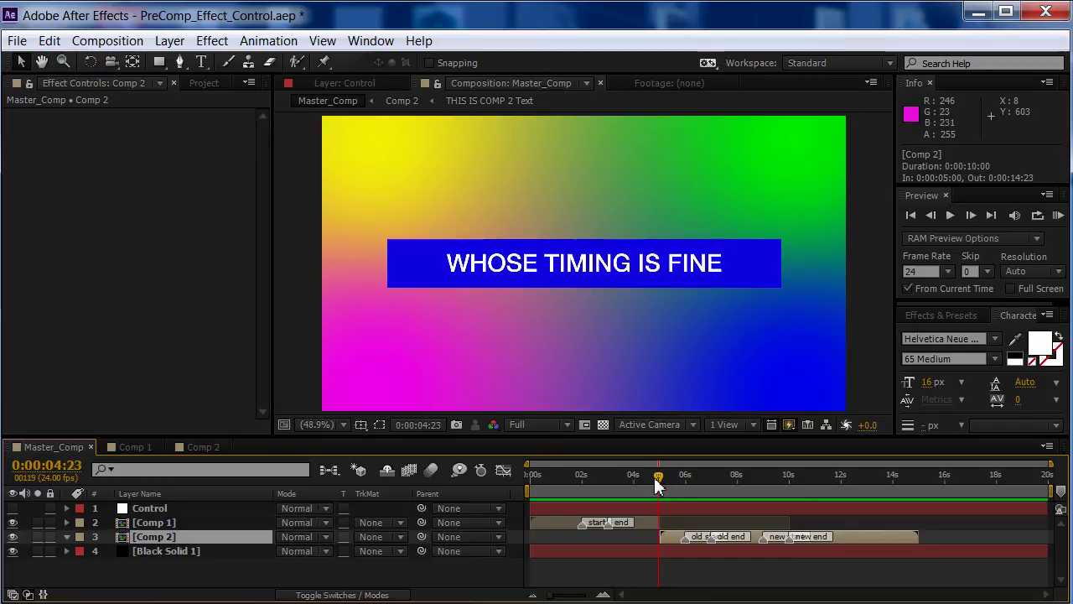
key(Page_Down)
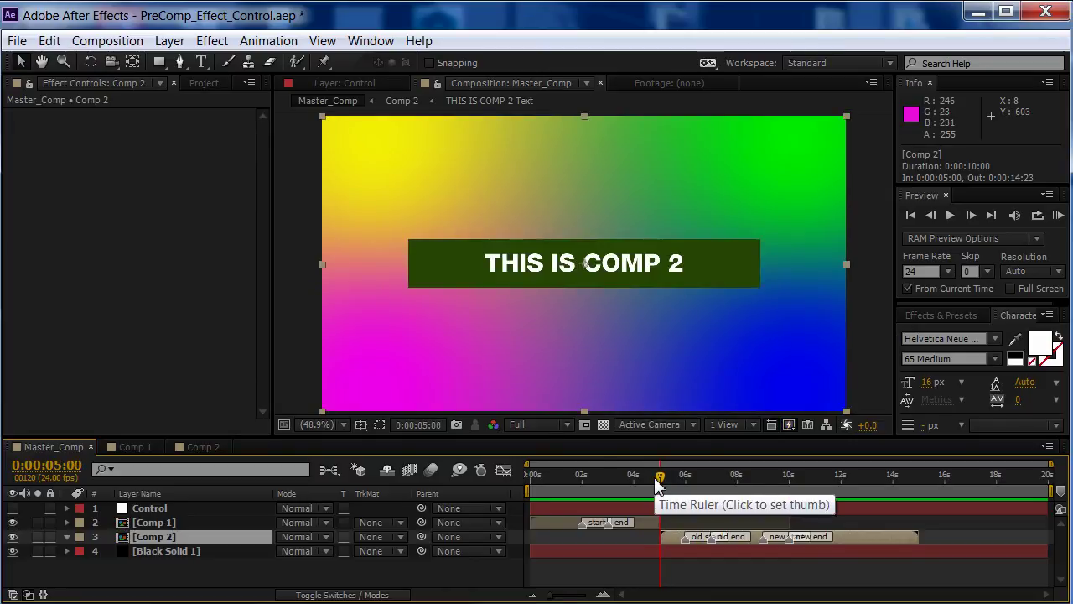
key(semicolon)
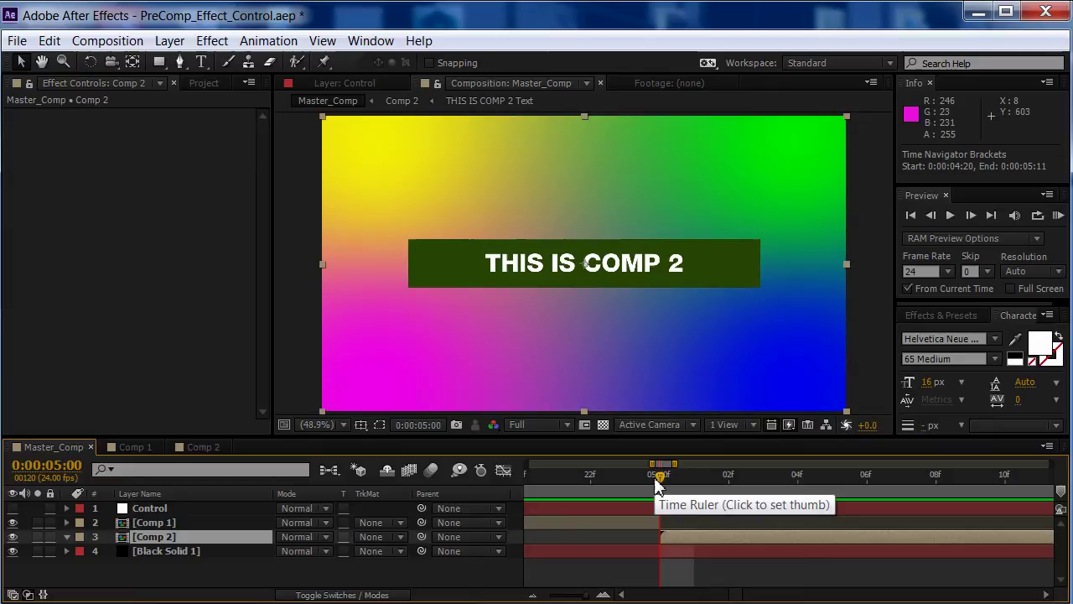
key(semicolon)
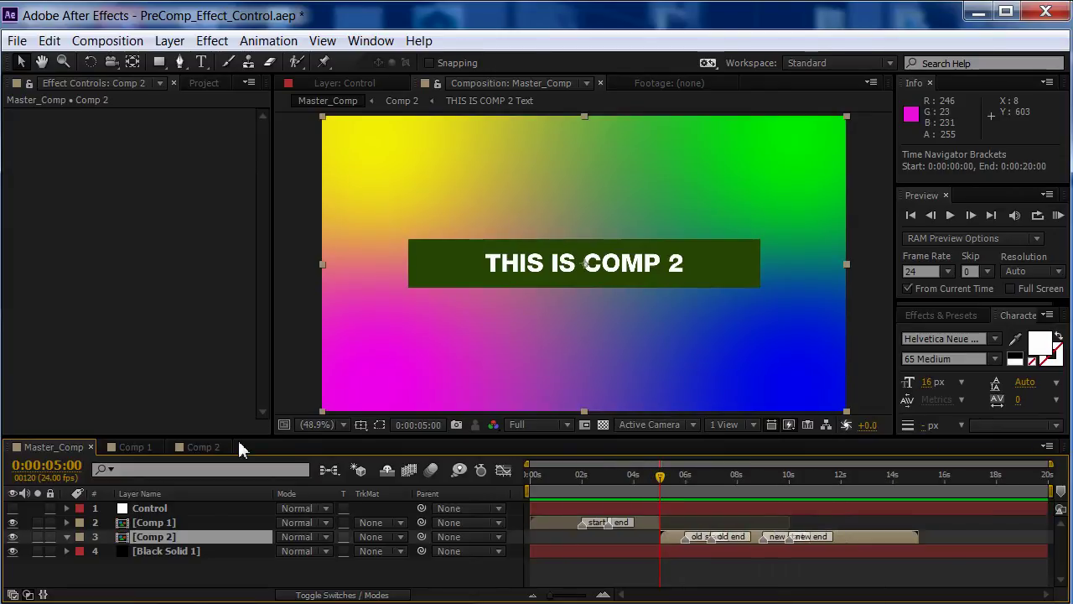
click(213, 447)
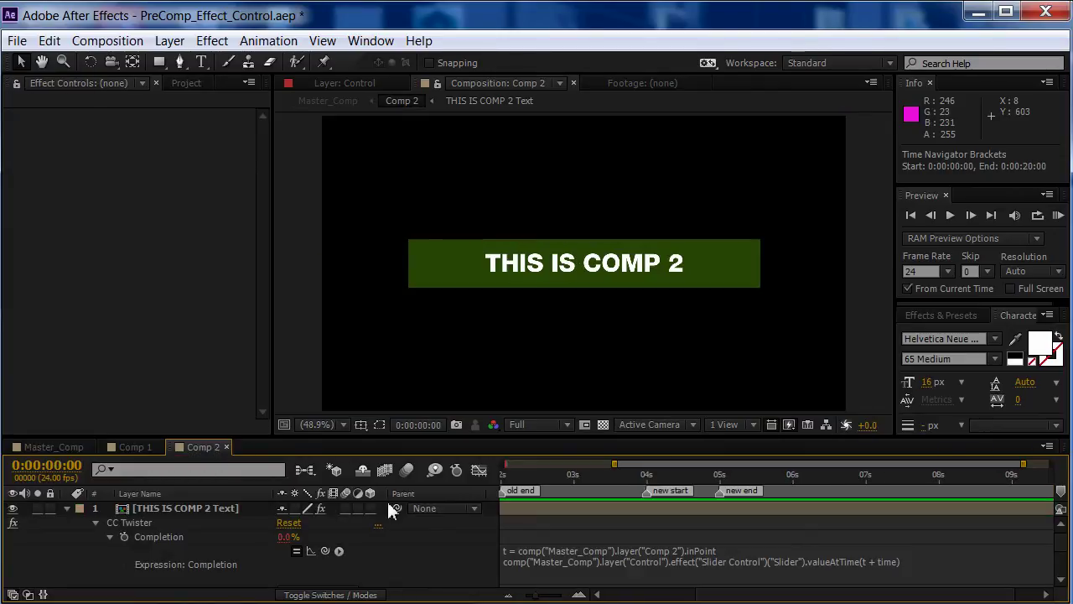
Step: Highlight the comp("Master_Comp").layer("Control").effect("Slider Control") reference on the expression's second line
click(508, 566)
click(508, 563)
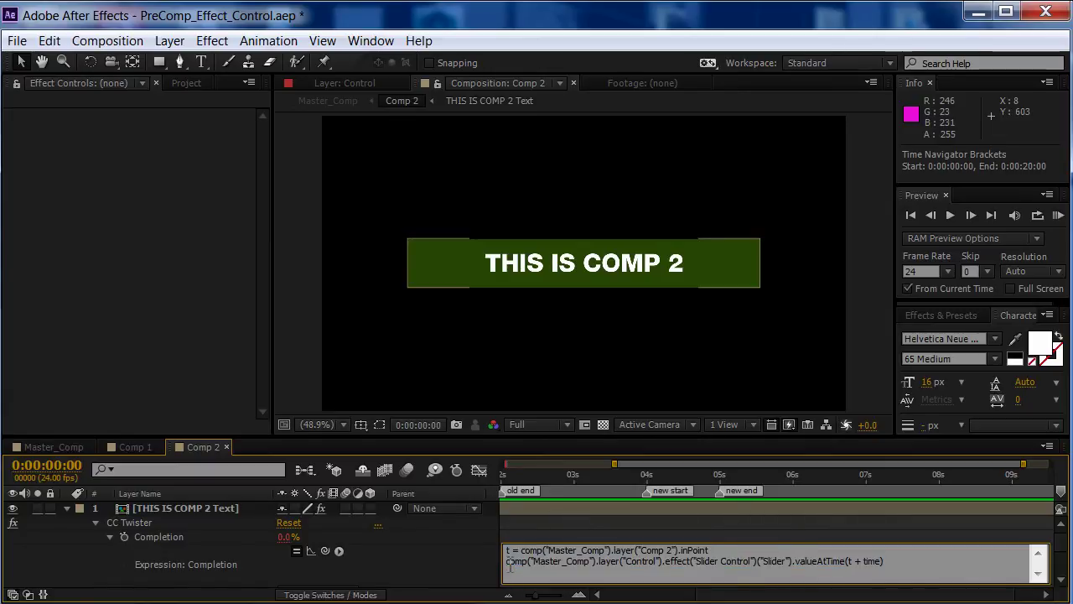
drag(509, 563, 802, 575)
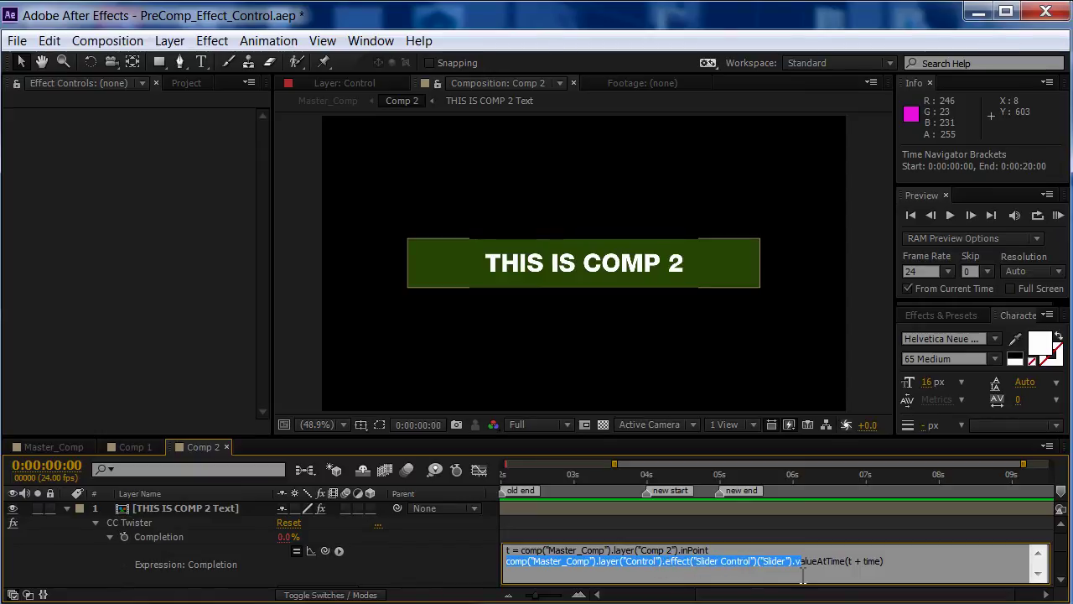
click(857, 566)
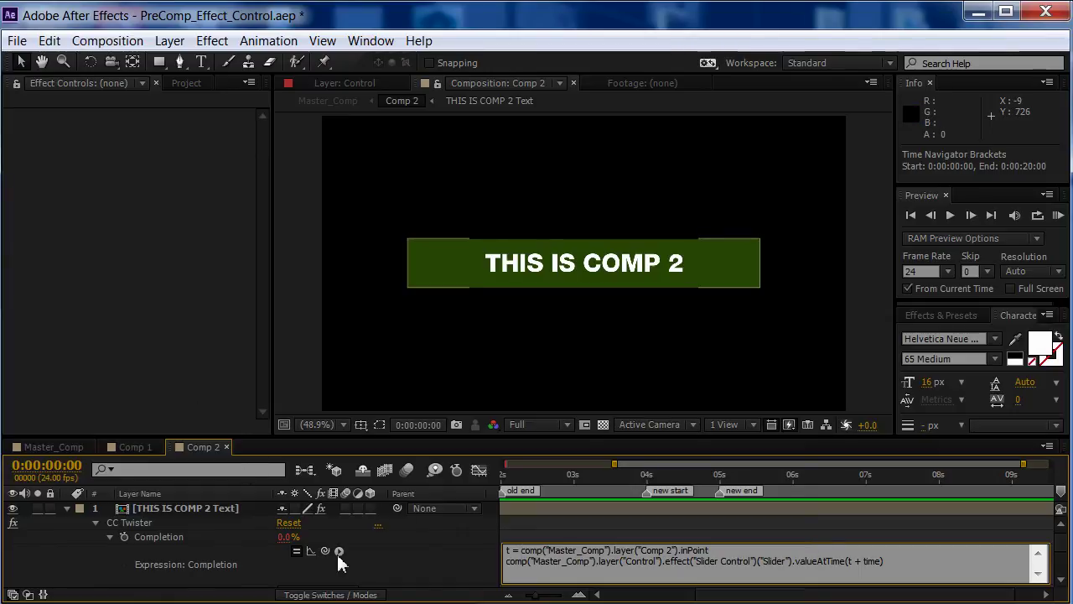
Step: Show the Control layer's Slider keyframes in Master_Comp and check the twist at 0:00:06:09
click(70, 444)
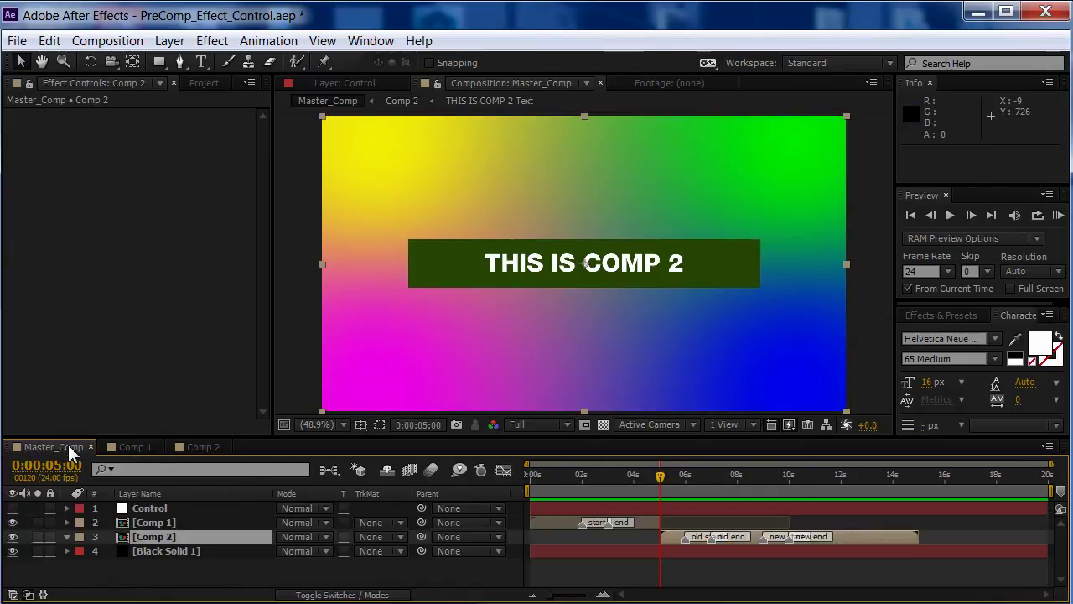
click(623, 508)
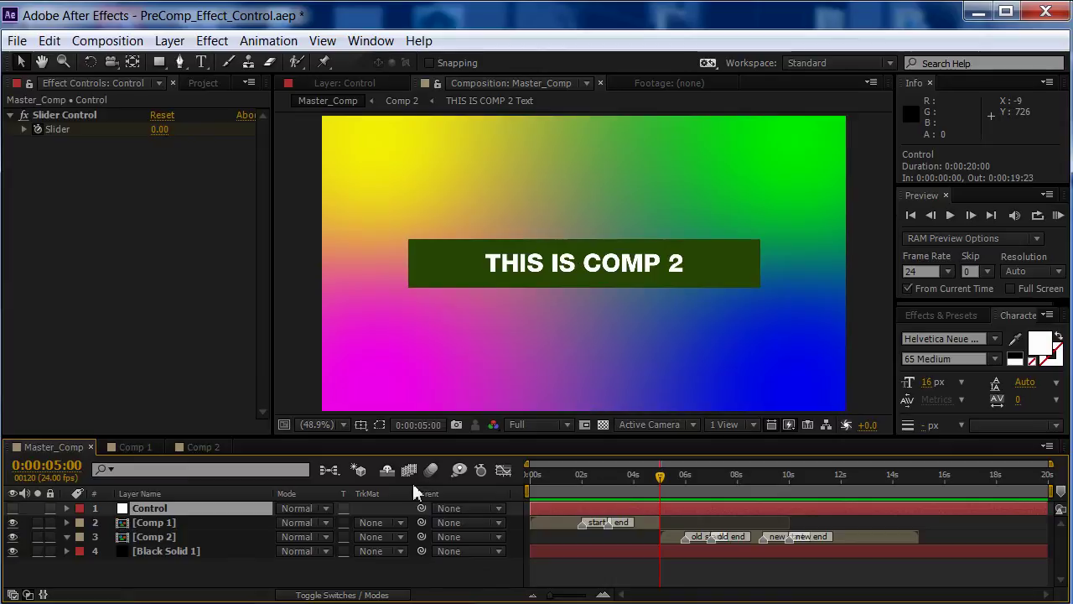
click(210, 448)
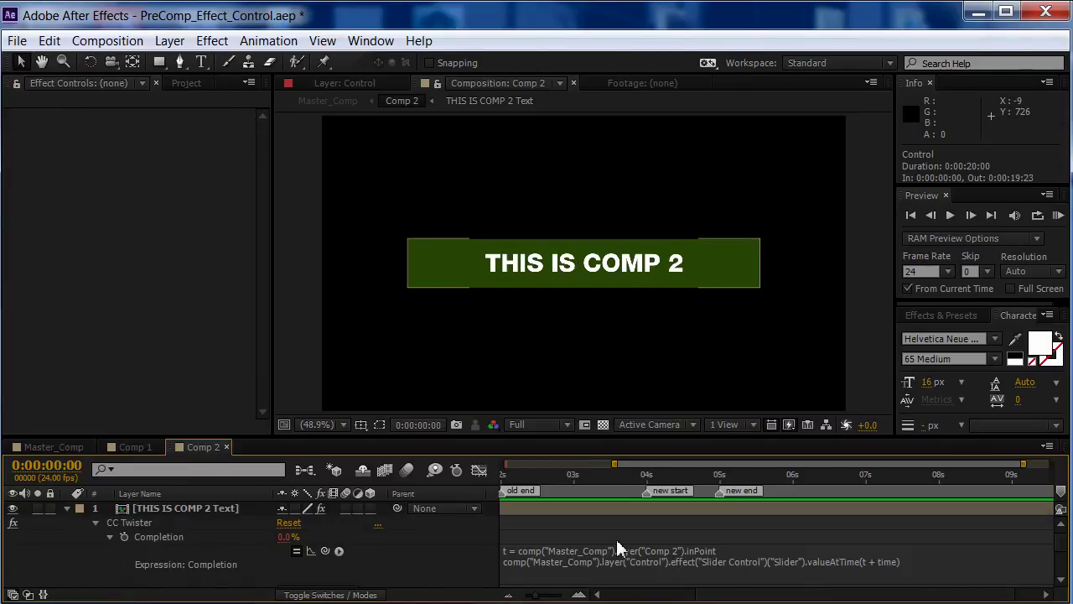
click(57, 441)
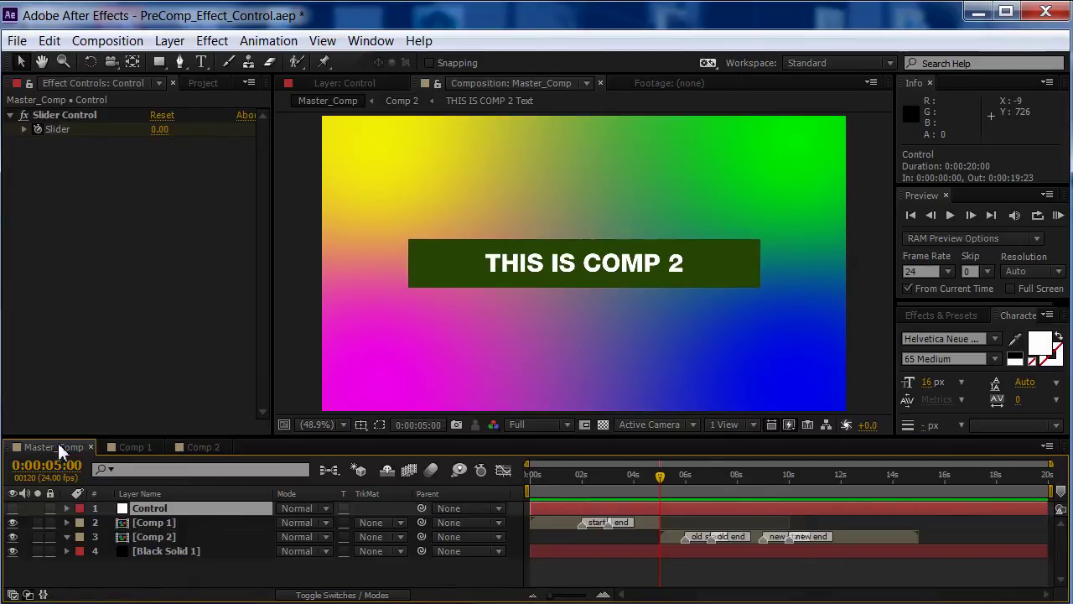
key(u)
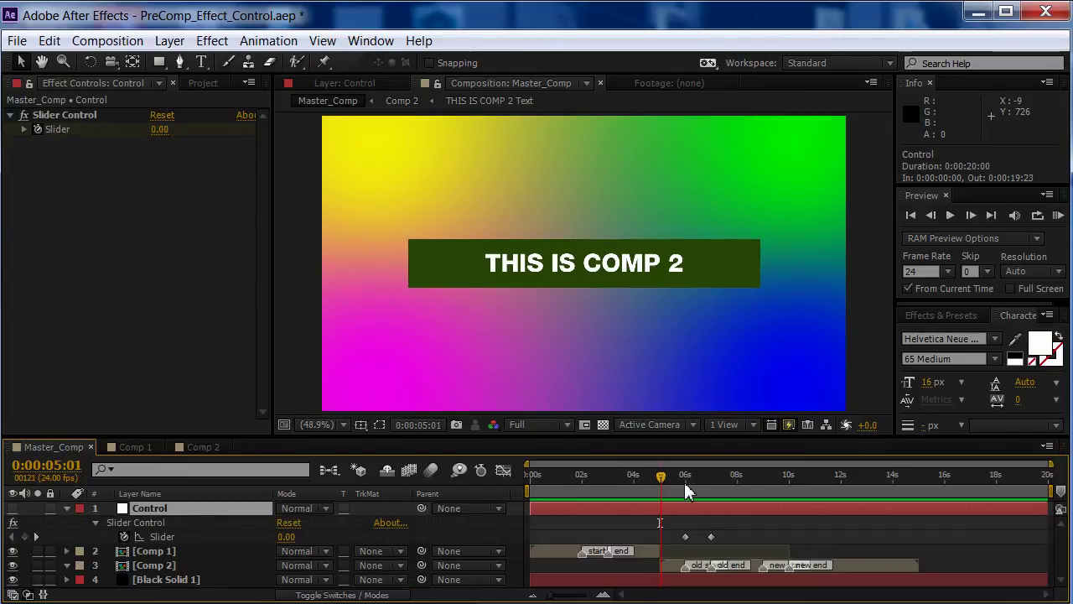
click(684, 482)
click(695, 483)
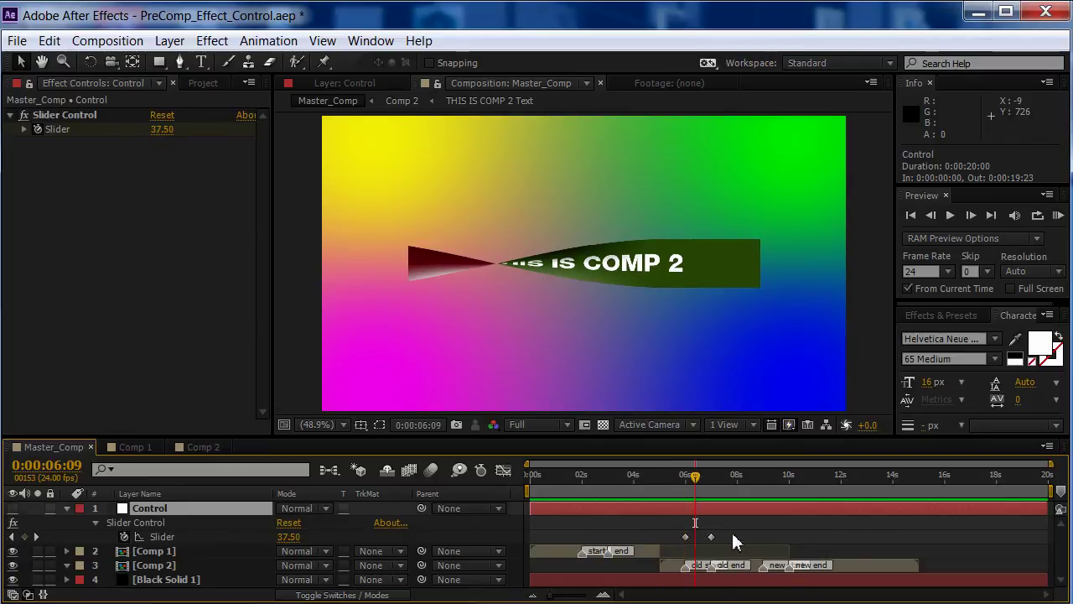
Step: Move both Slider keyframes later so the first one sits at 0:00:07:09
click(694, 550)
drag(668, 551, 726, 546)
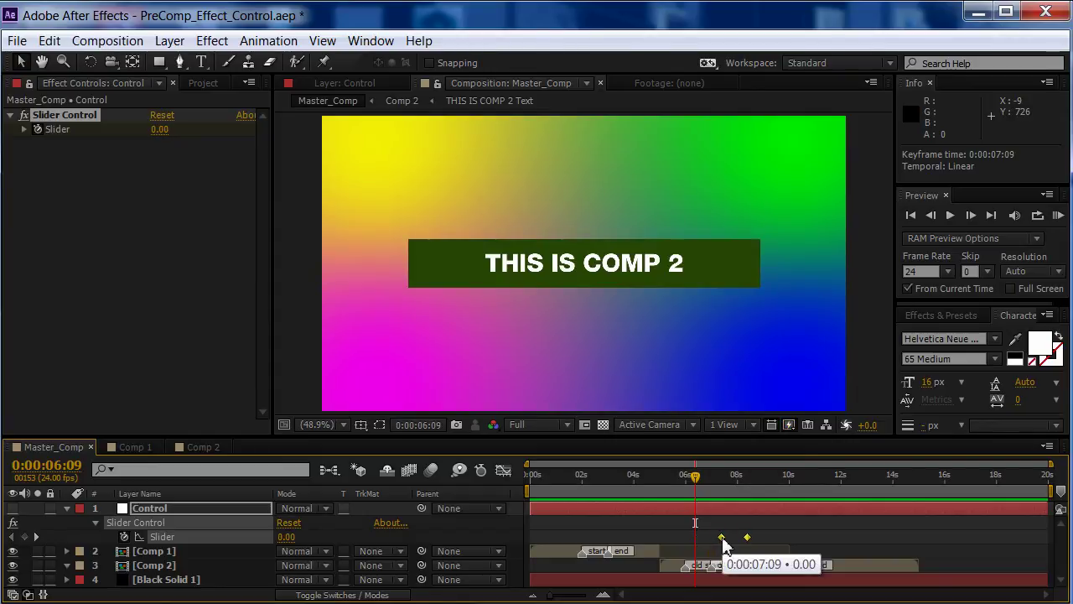
drag(726, 546, 726, 546)
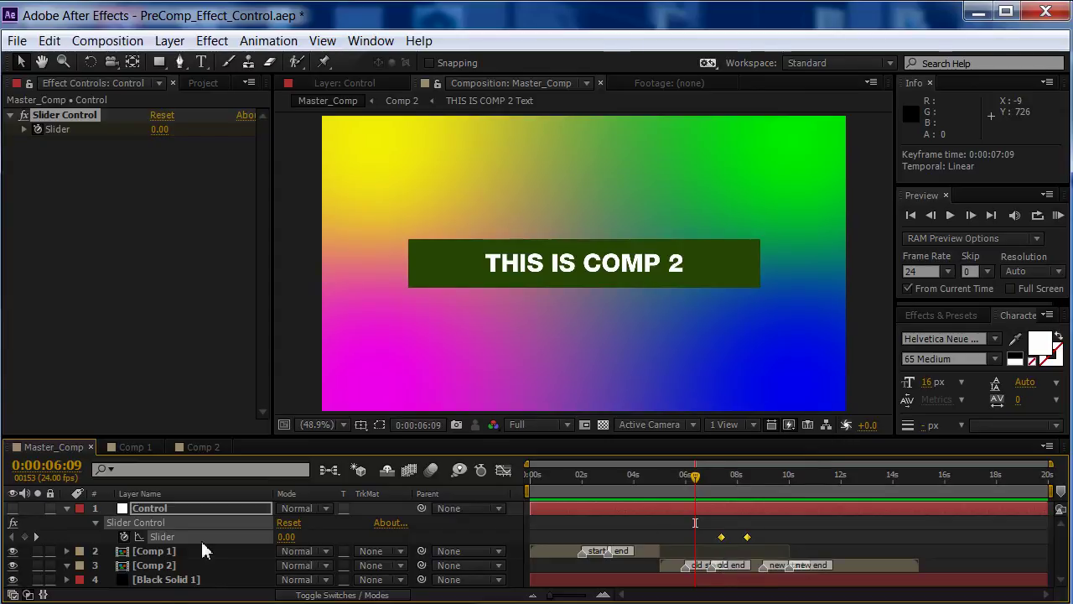
Step: Give the Control layer's Slider Control effect the new name Comp2_Twister
click(159, 511)
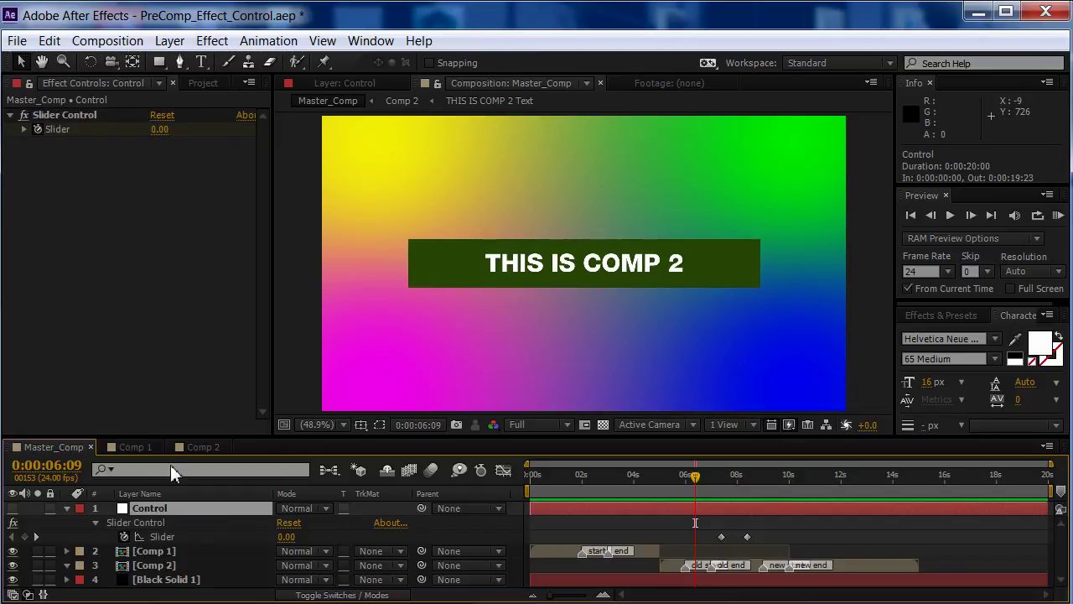
click(145, 520)
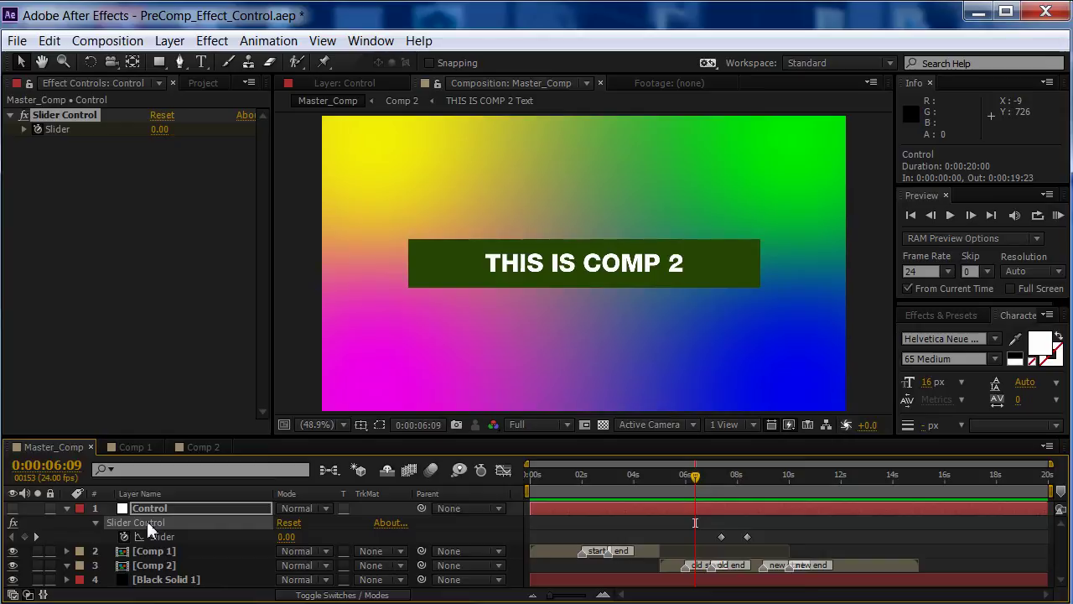
key(Return)
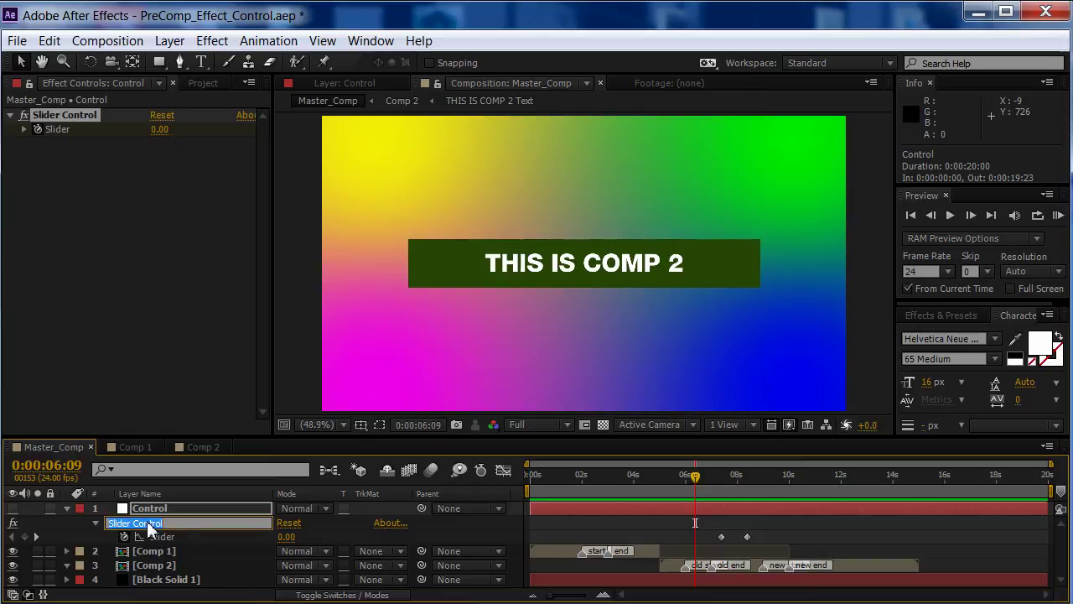
text(Comp)
text(3)
text(2)
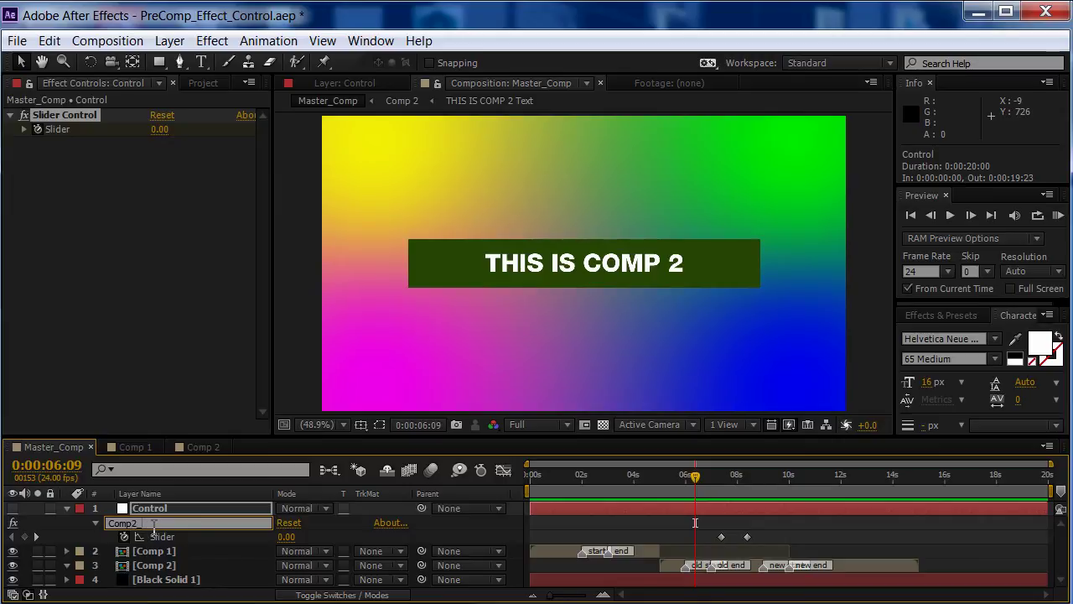
text(_Twister)
key(Return)
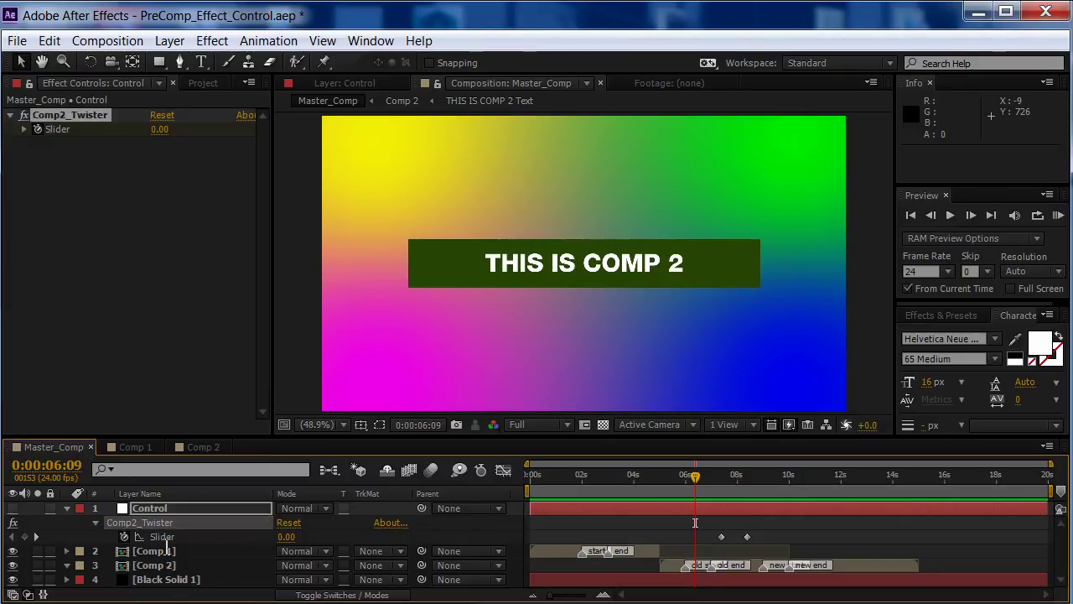
click(209, 449)
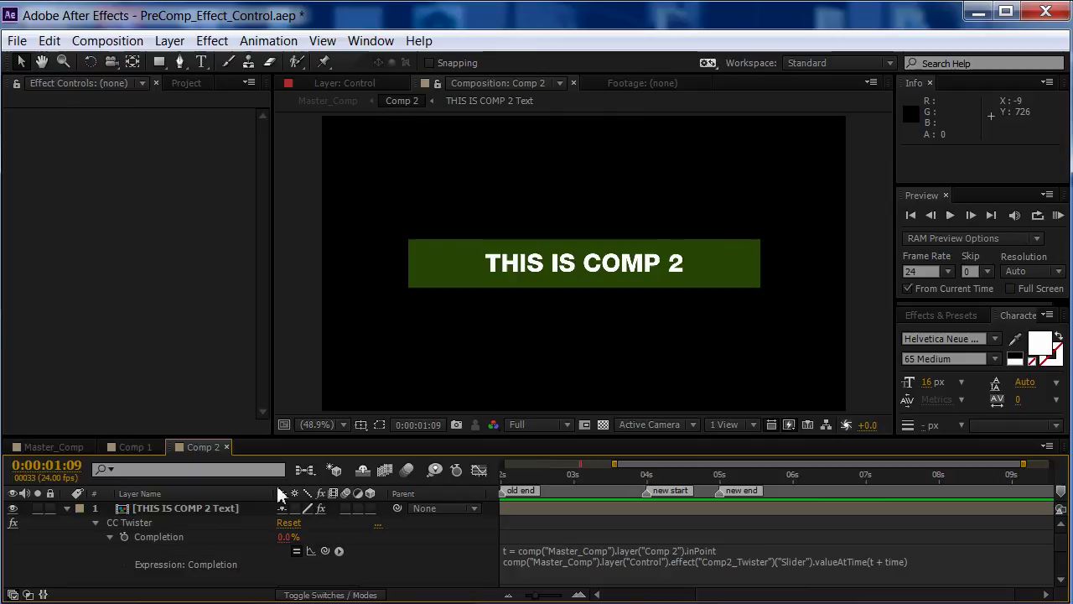
click(711, 570)
click(701, 561)
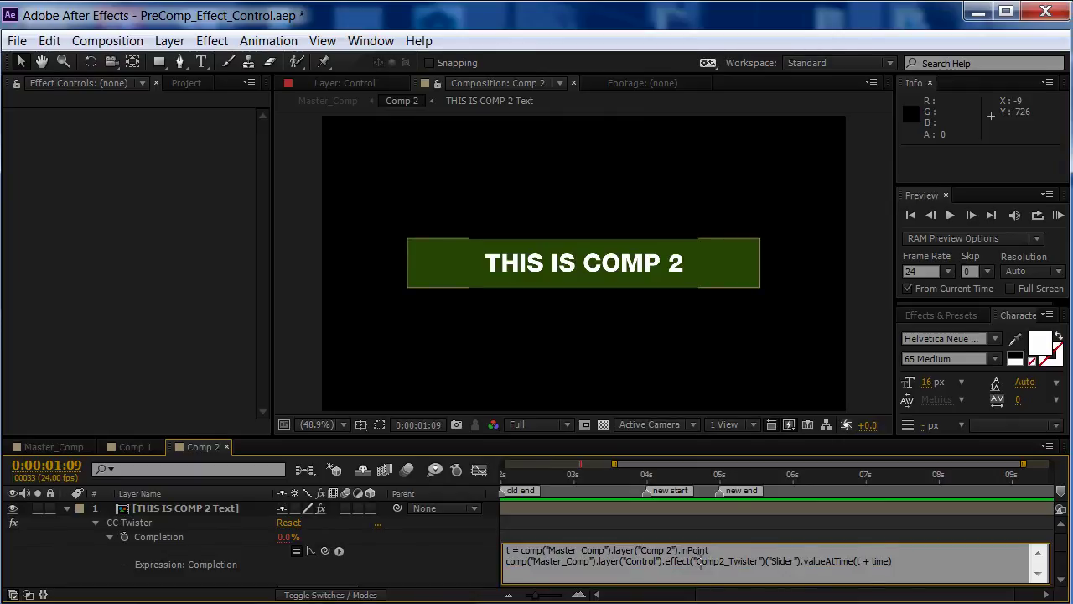
drag(698, 560, 762, 560)
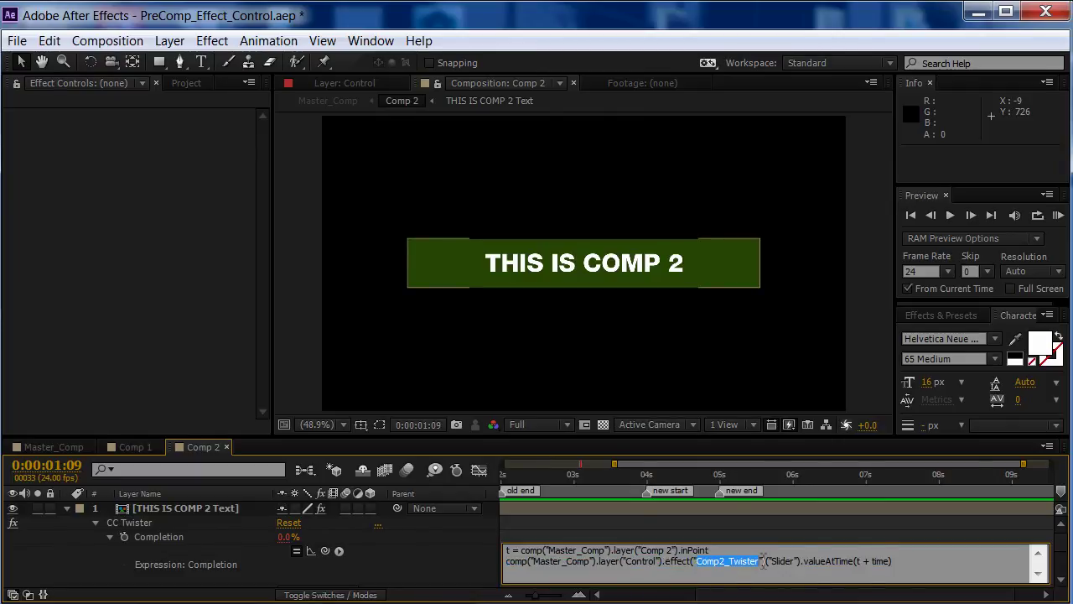
click(761, 561)
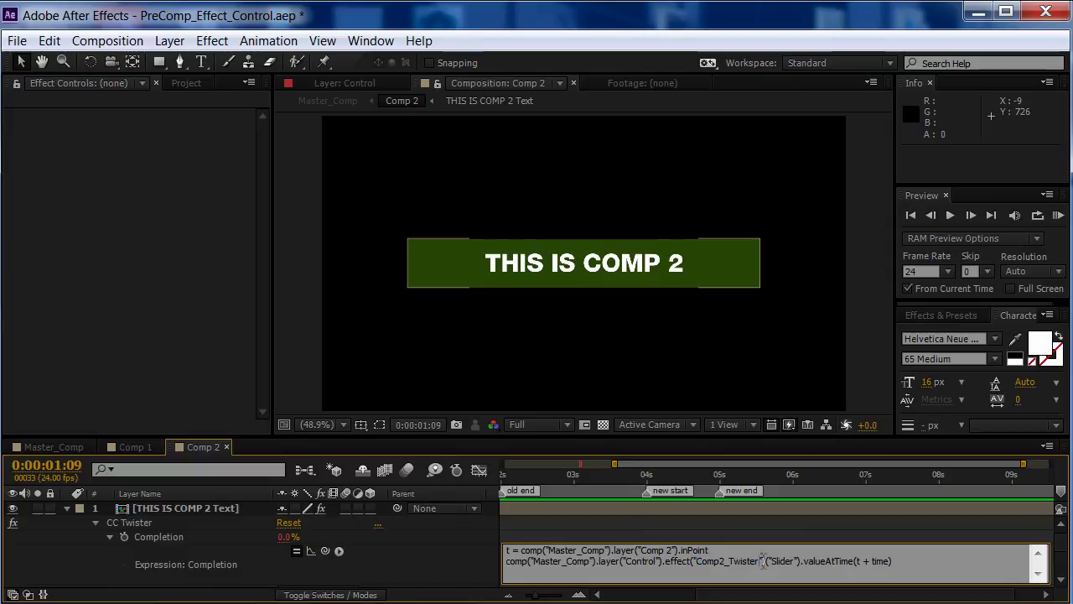
click(36, 446)
click(150, 510)
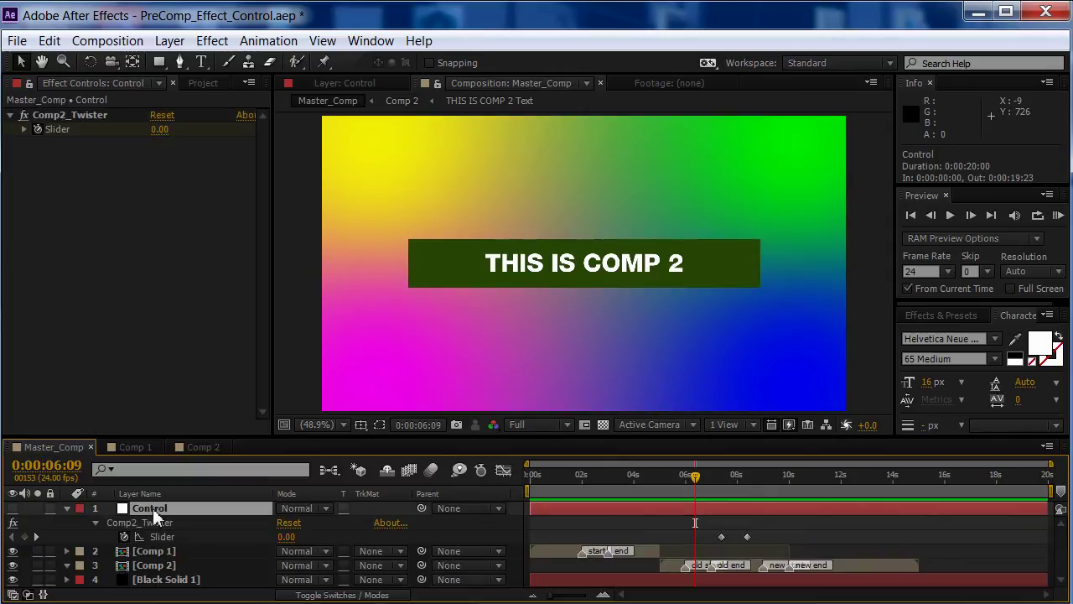
Step: Add a second Slider Control from Effect > Expression Controls to the Control layer, then view Comp 1
click(213, 41)
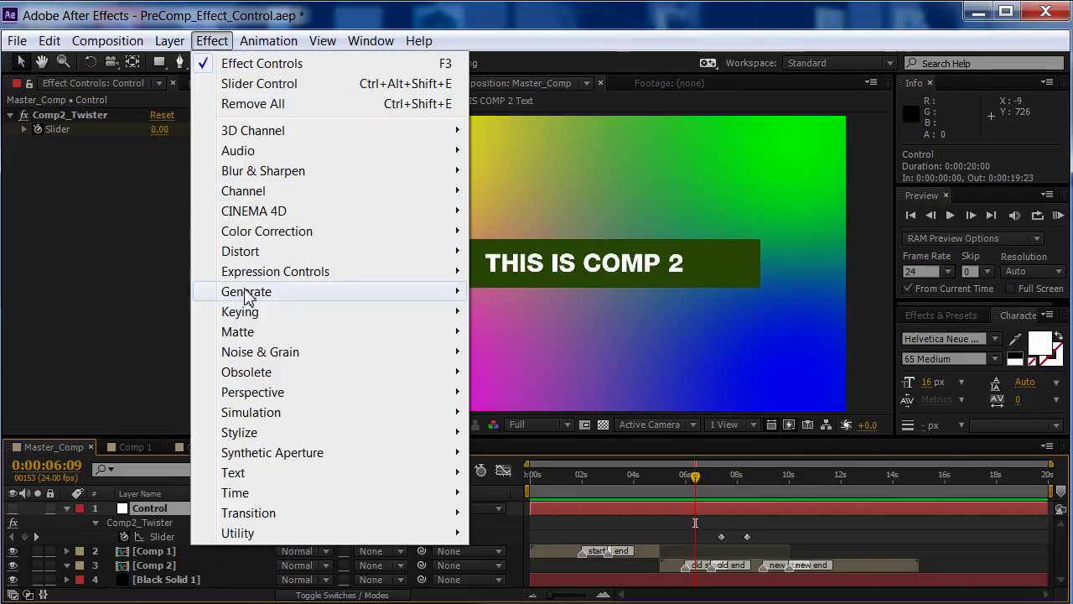
mouse_move(266, 273)
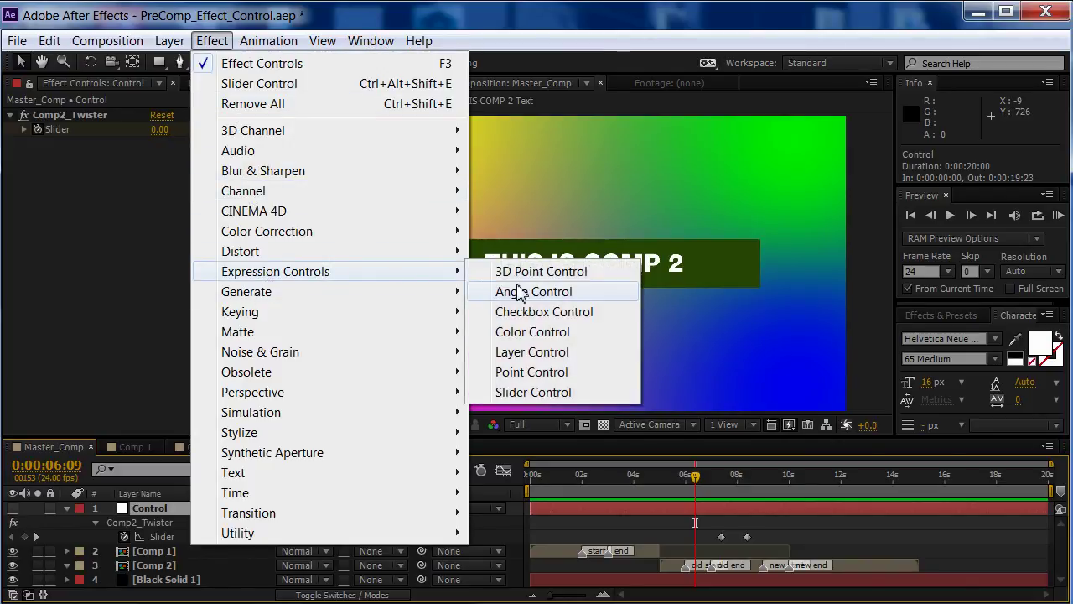
click(544, 391)
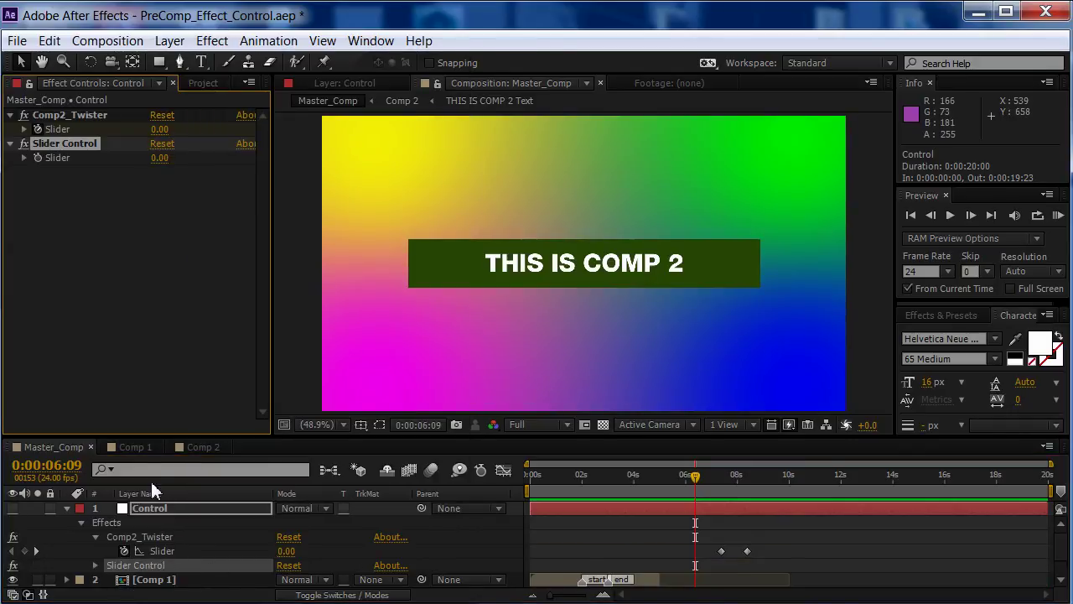
click(134, 447)
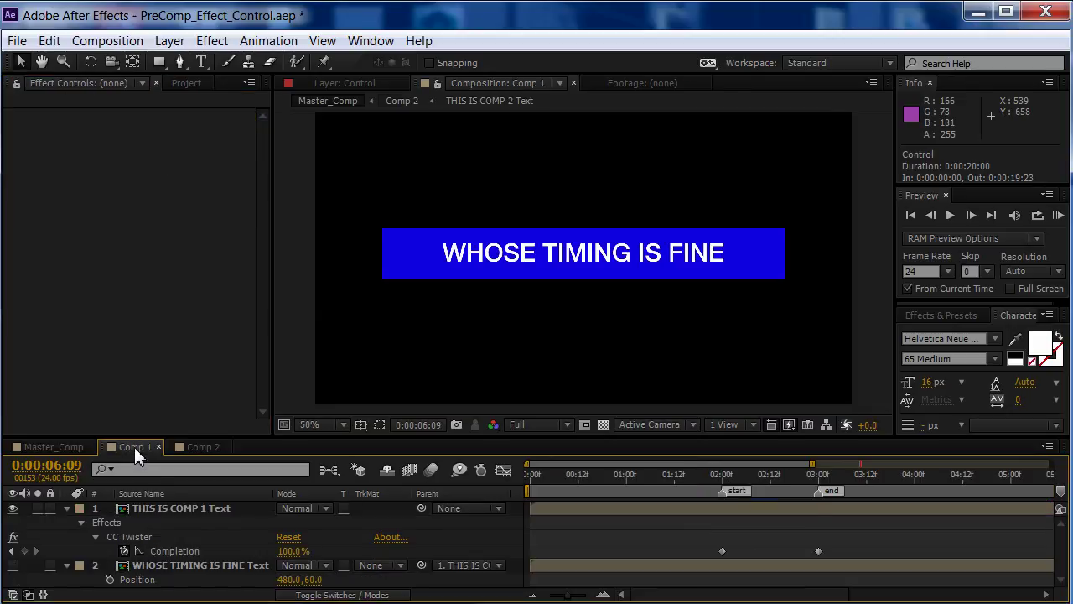
Step: Check the Comp2_Twister effect in Master_Comp, then open Comp 2's Completion expression for editing
click(208, 447)
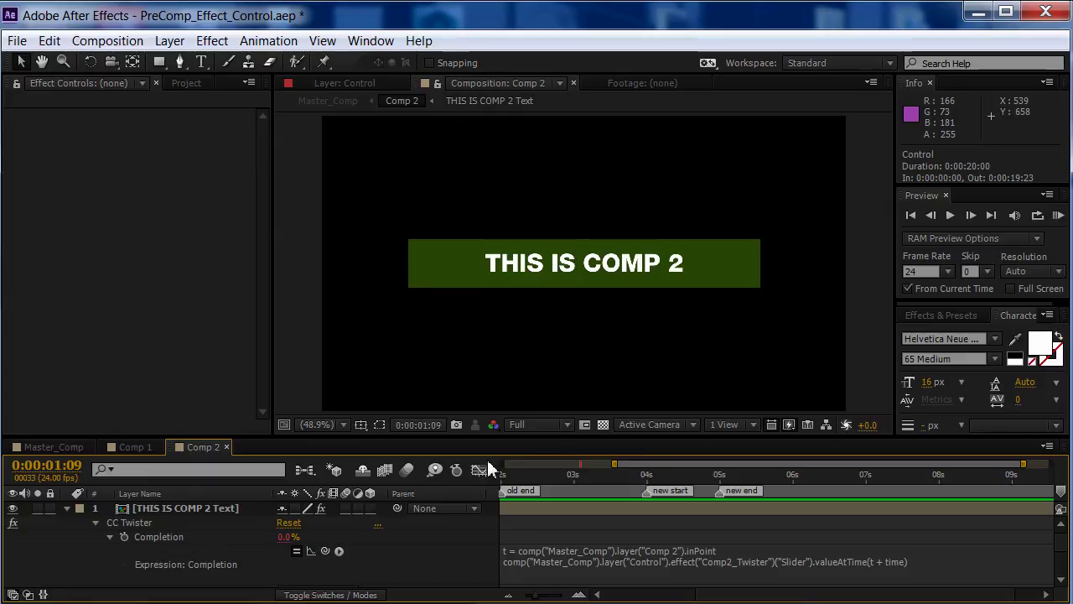
click(34, 447)
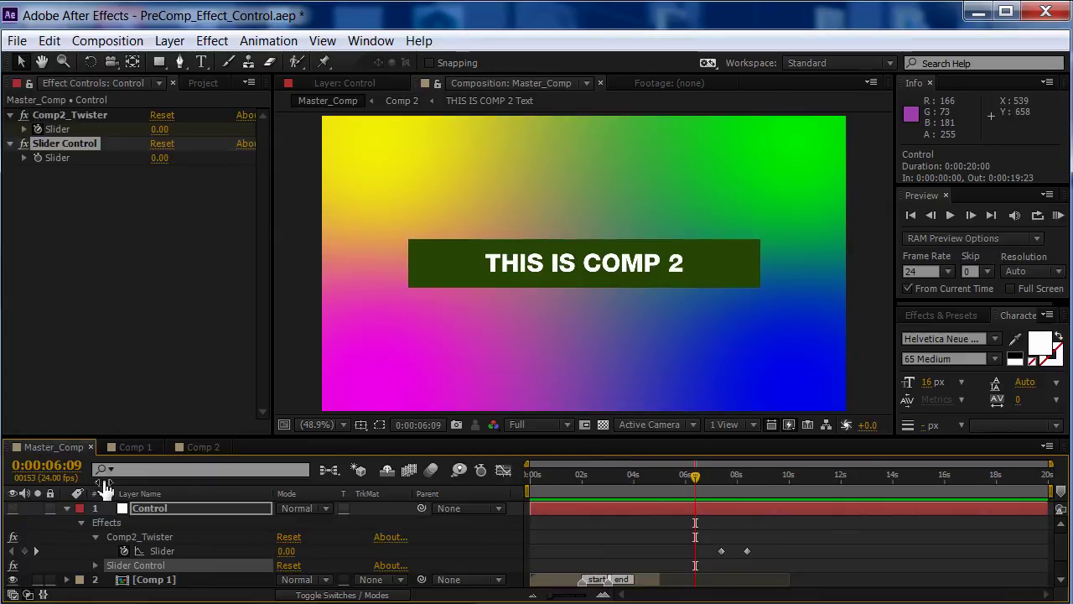
click(186, 549)
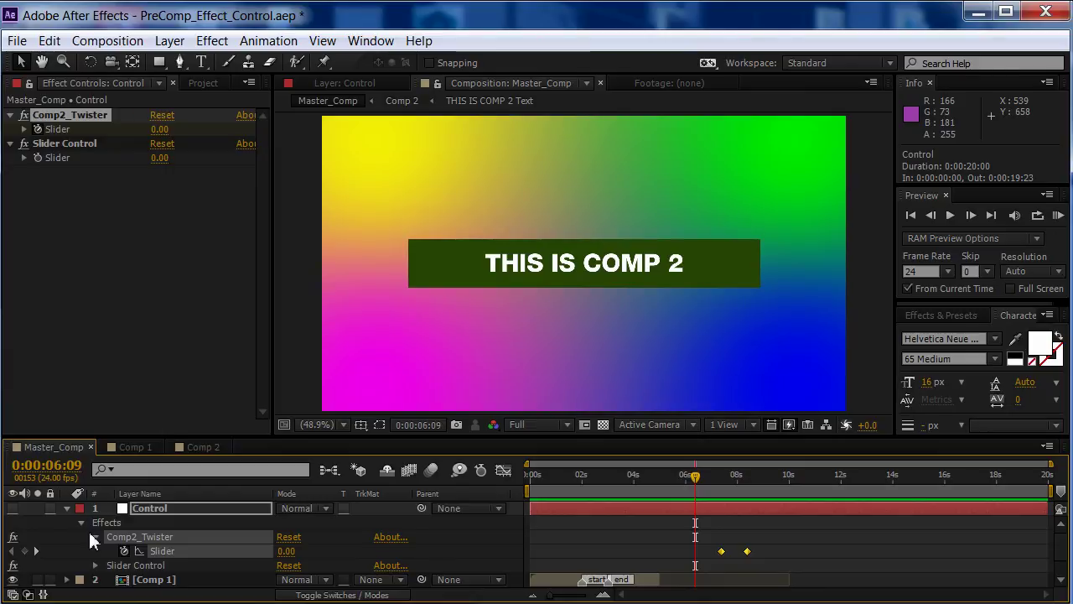
click(204, 447)
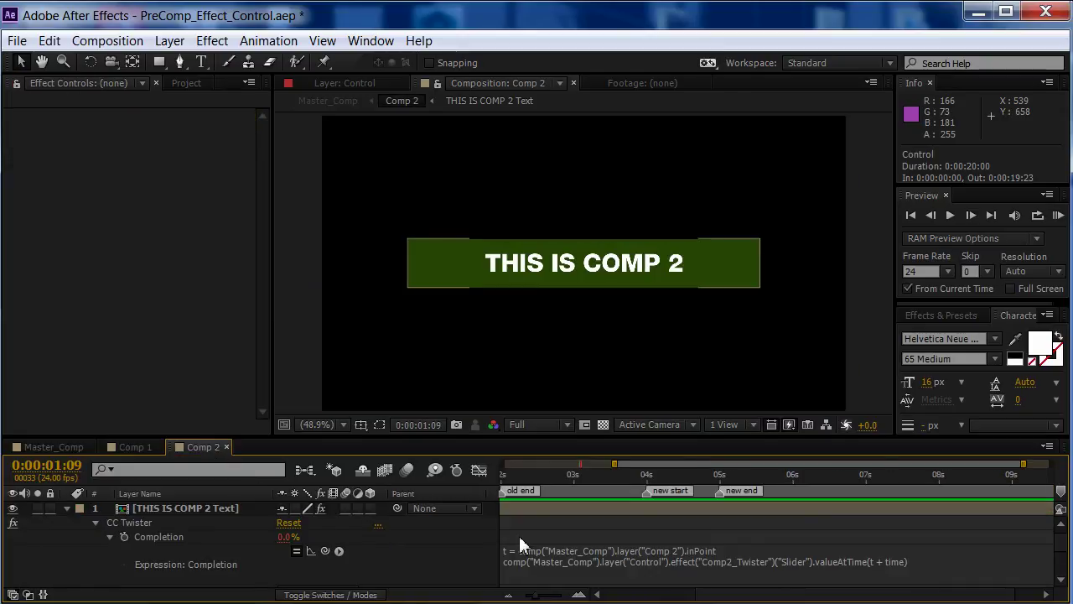
click(546, 553)
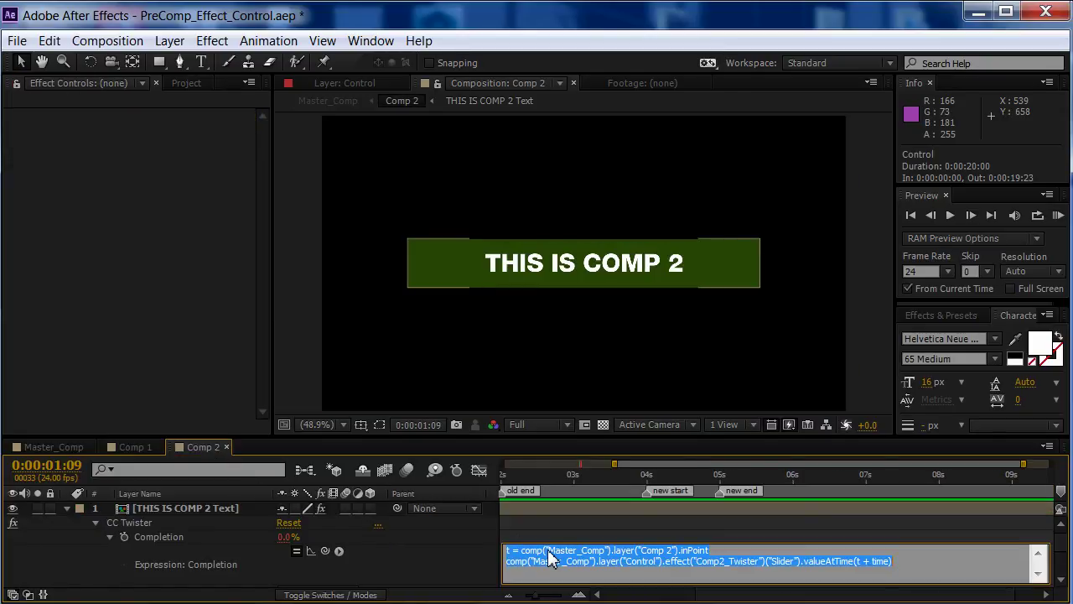